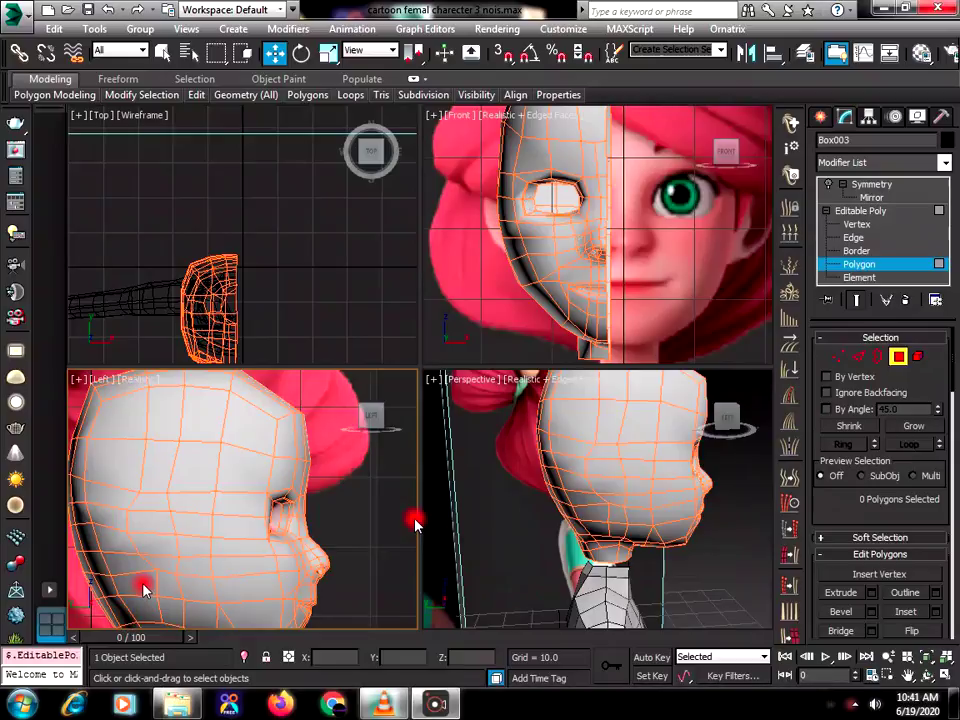
{"action": "double_click", "coordinate": [214, 578]}
{"action": "double_click", "coordinate": [251, 538]}
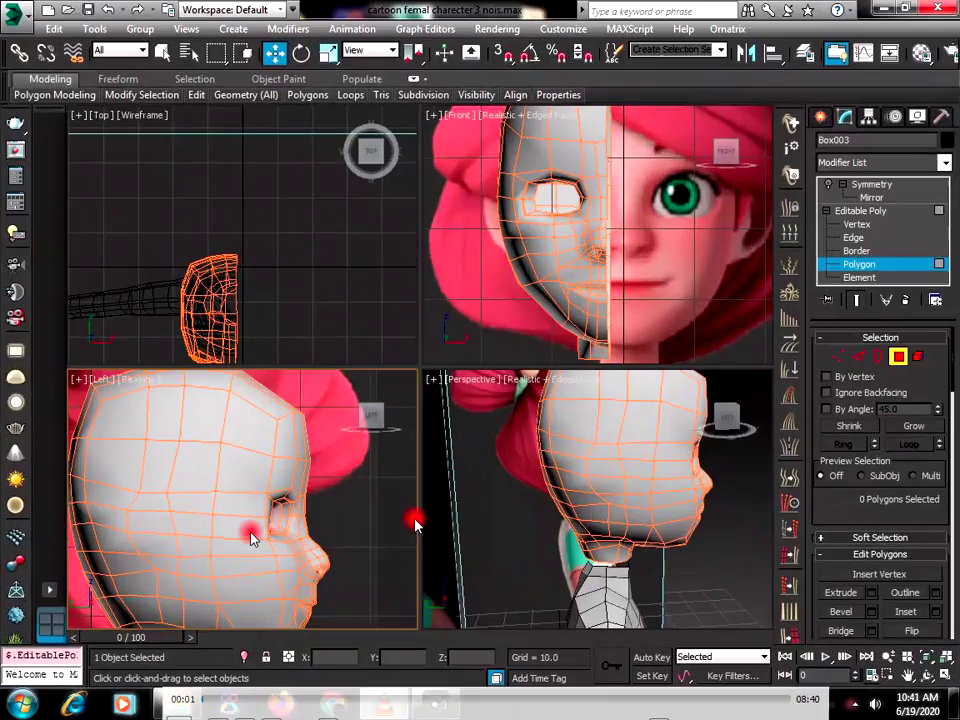
{"action": "mouse_move", "coordinate": [369, 664]}
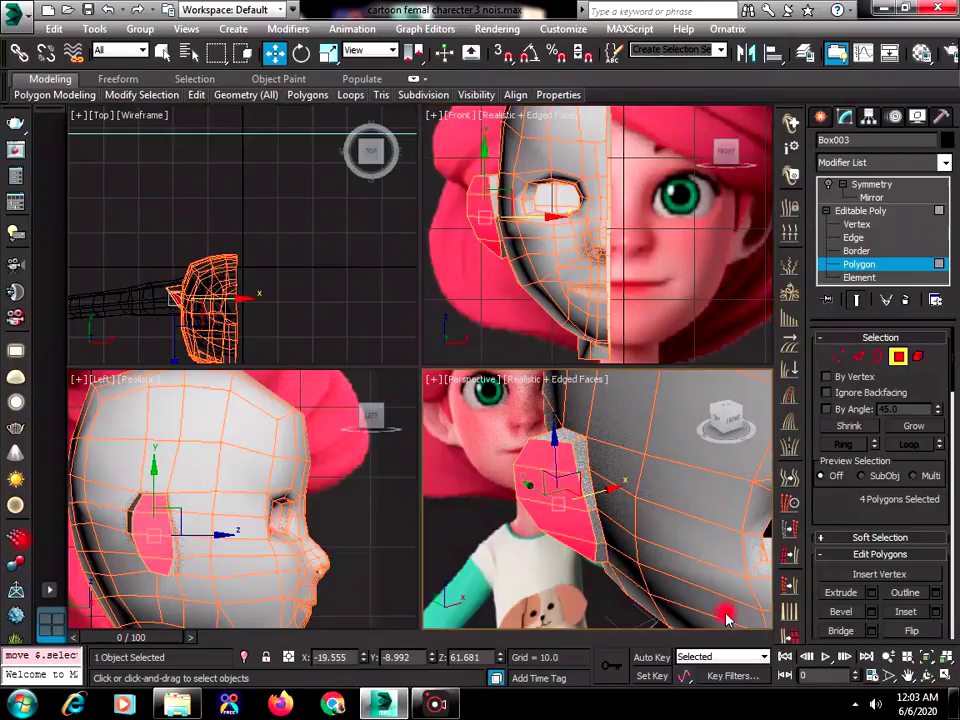
- Adjust the three lower vertices along the back edge of the ear's outer face along the X axis
{"action": "left_click", "coordinate": [946, 677]}
{"action": "left_click", "coordinate": [927, 677]}
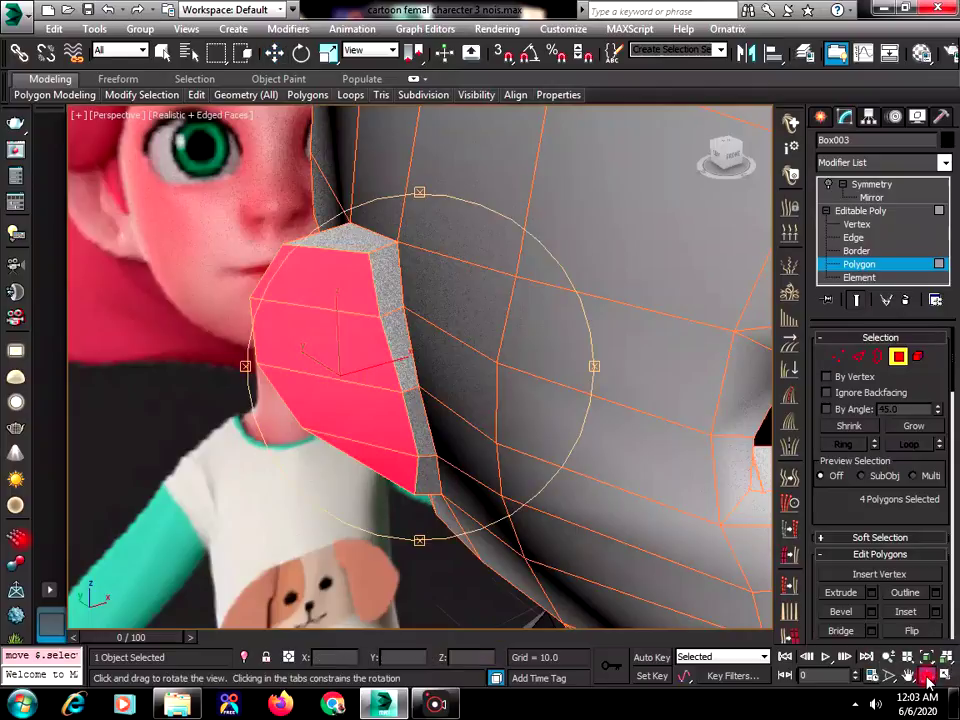
{"action": "left_click_drag", "start_coordinate": [465, 406], "coordinate": [449, 352]}
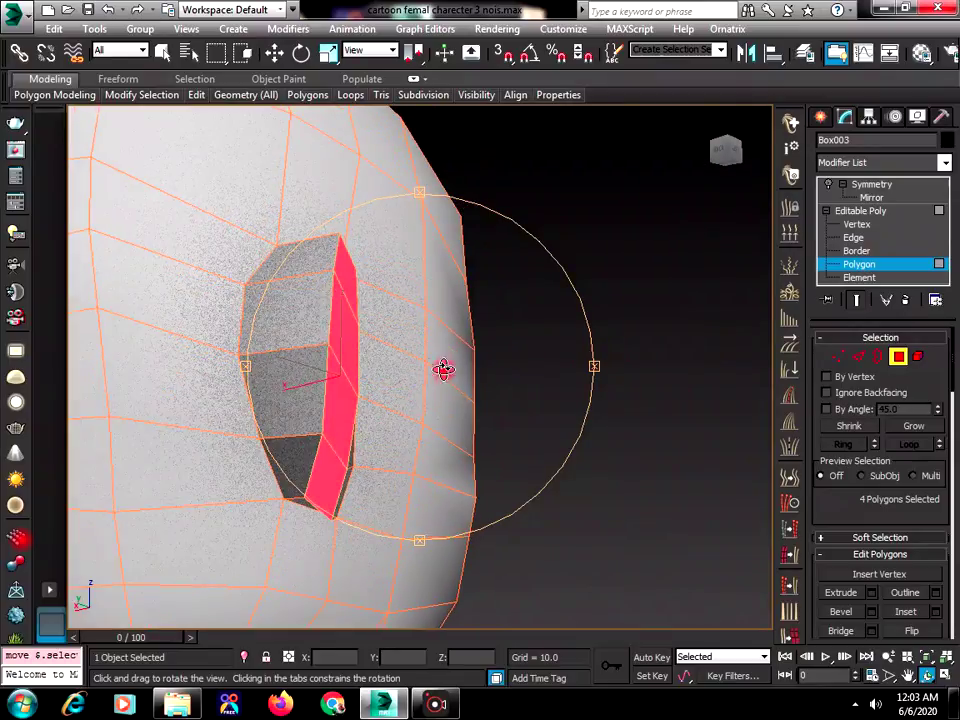
{"action": "left_click", "coordinate": [836, 360]}
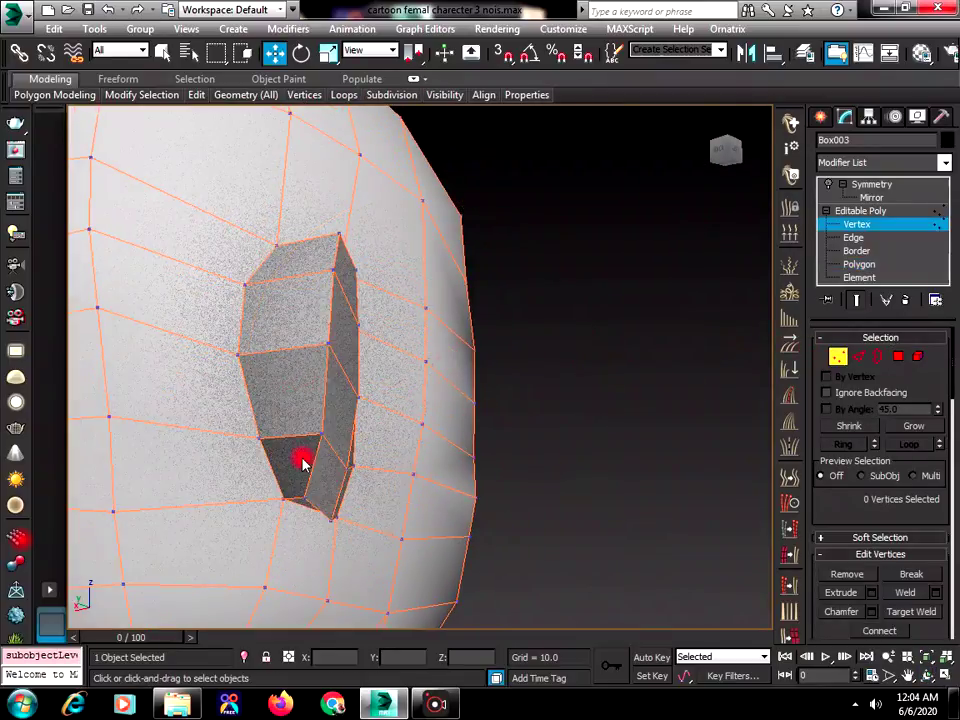
{"action": "left_click_drag", "start_coordinate": [302, 497], "coordinate": [263, 507]}
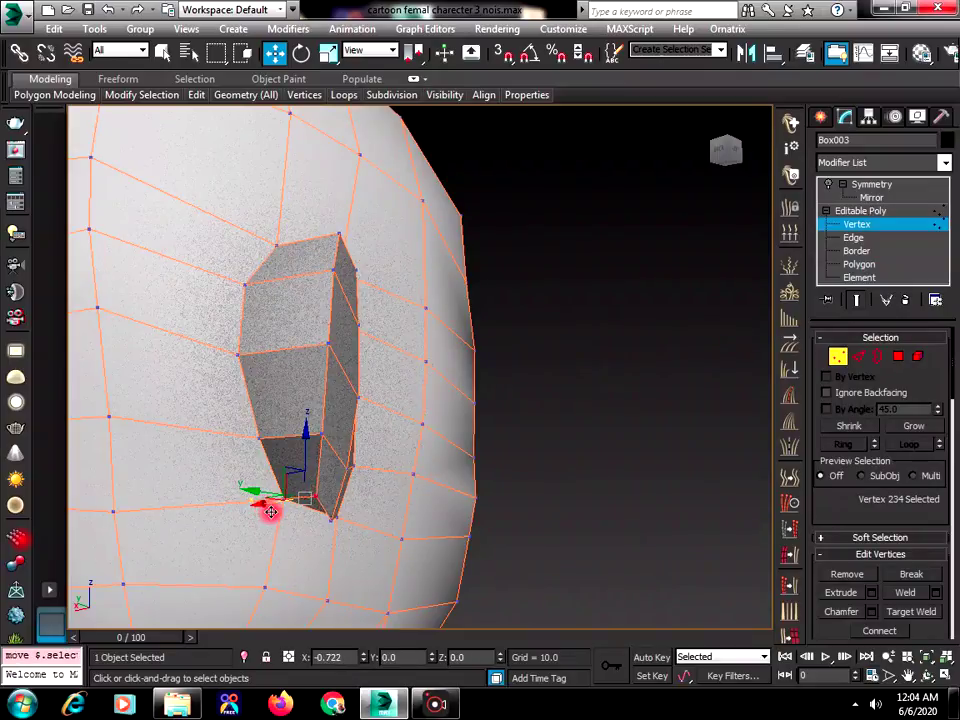
{"action": "left_click", "coordinate": [321, 435]}
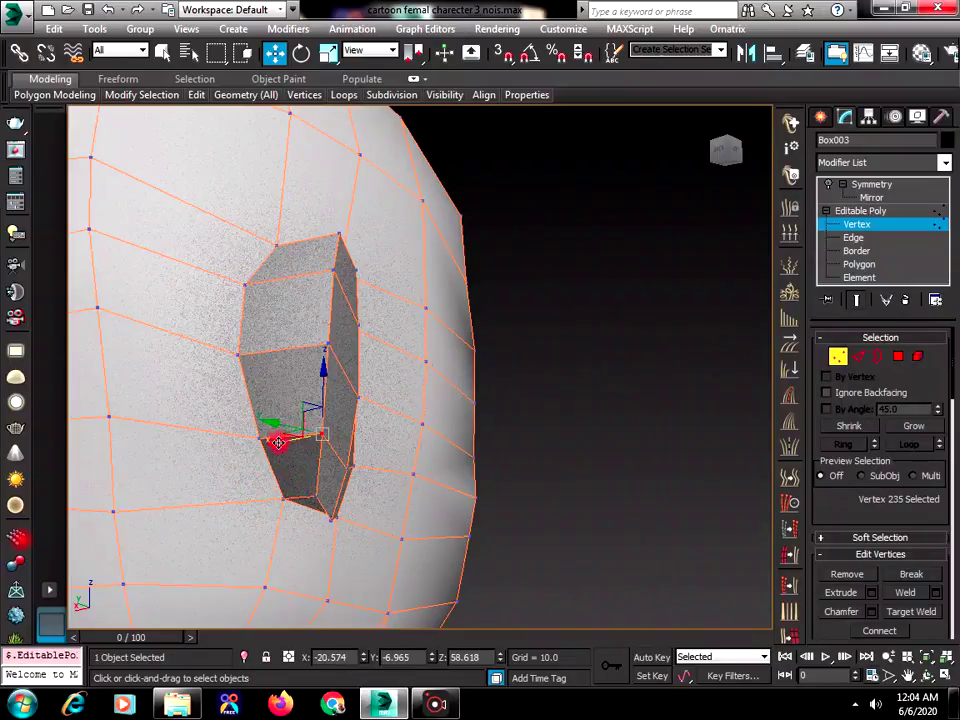
{"action": "left_click_drag", "start_coordinate": [278, 442], "coordinate": [266, 439]}
{"action": "left_click", "coordinate": [332, 336]}
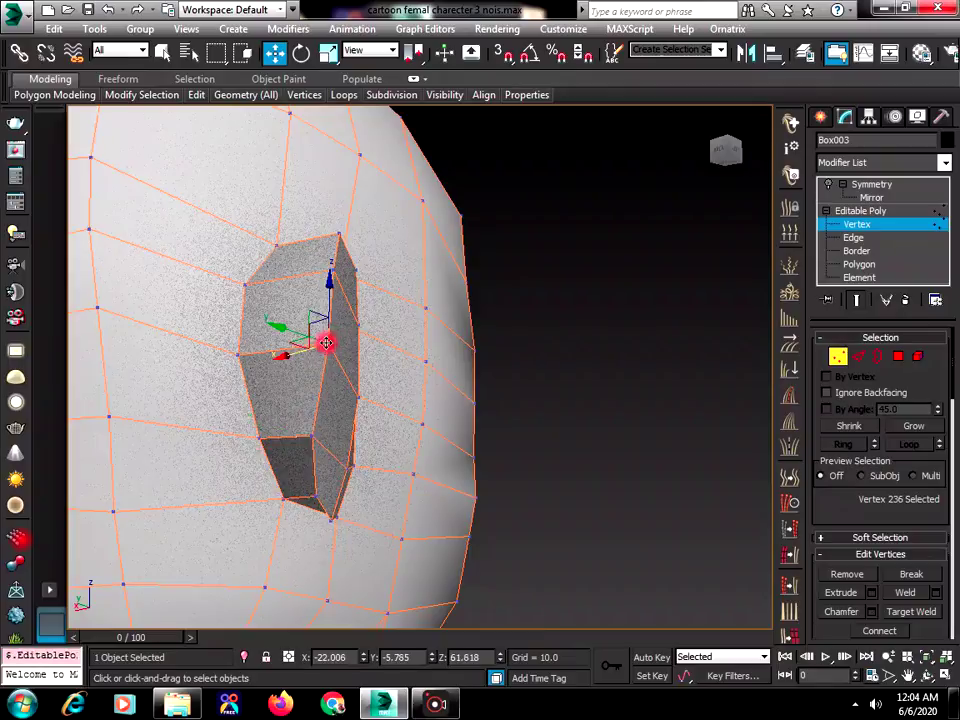
{"action": "mouse_move", "coordinate": [326, 343]}
{"action": "left_mouse_down"}
{"action": "mouse_move", "coordinate": [283, 343]}
{"action": "mouse_move", "coordinate": [277, 358]}
{"action": "left_mouse_up"}
- Extrude the four outer ear polygons with a height of 0 and scale the new faces down uniformly into an inset
{"action": "left_click", "coordinate": [927, 675]}
{"action": "left_click_drag", "start_coordinate": [356, 416], "coordinate": [258, 400]}
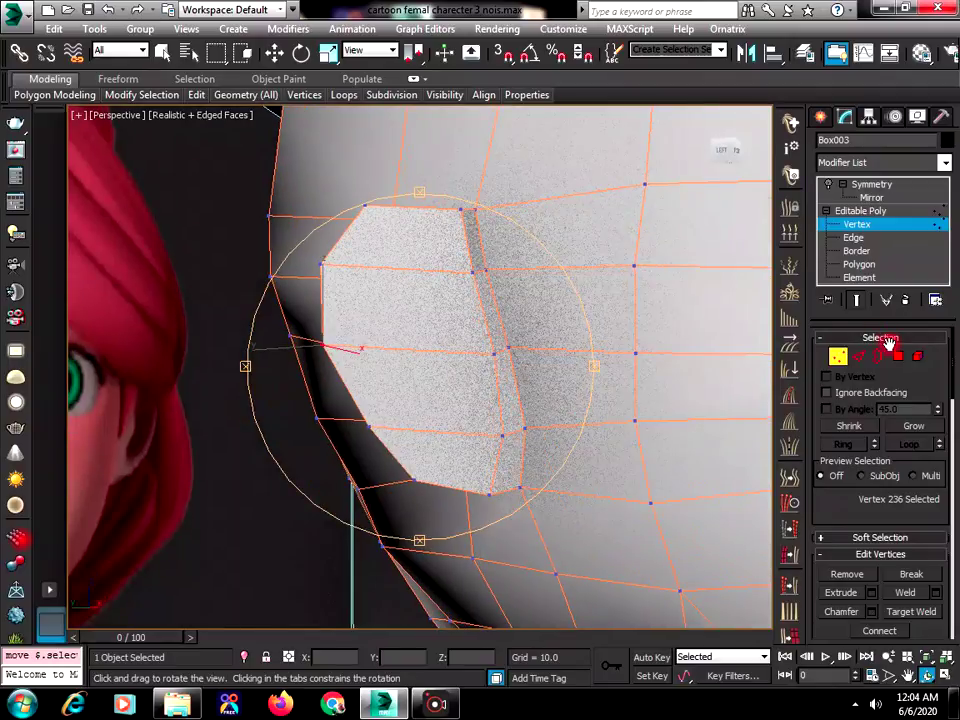
{"action": "key", "text": "4"}
{"action": "key", "text": "w"}
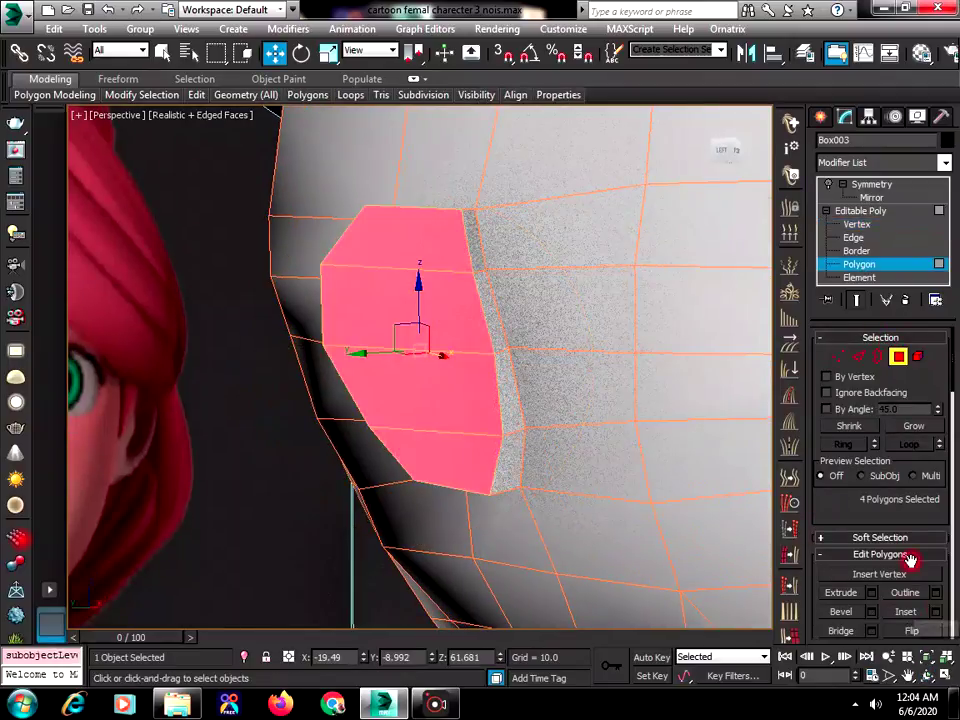
{"action": "scroll", "coordinate": [903, 508], "scroll_direction": "down", "scroll_amount": 2}
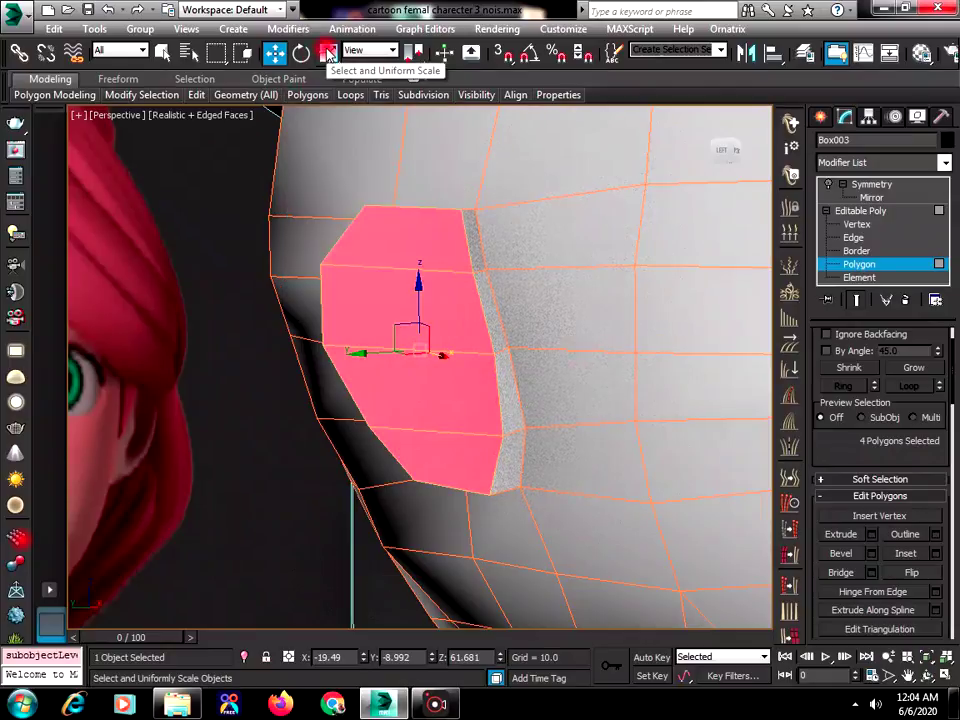
{"action": "scroll", "coordinate": [846, 415], "scroll_direction": "down", "scroll_amount": 1}
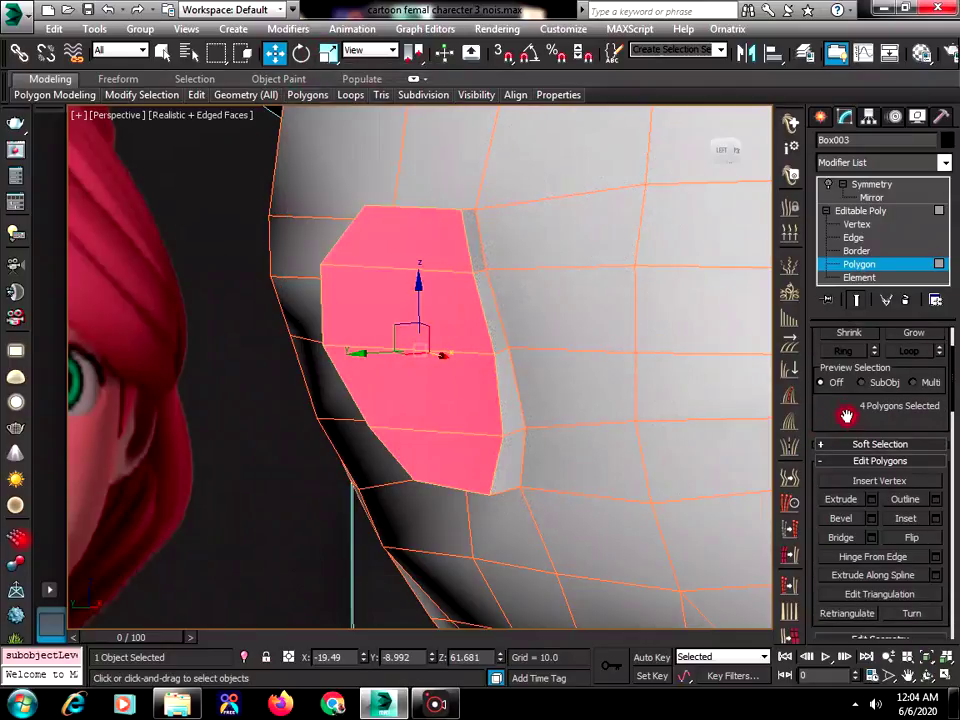
{"action": "left_click", "coordinate": [871, 499]}
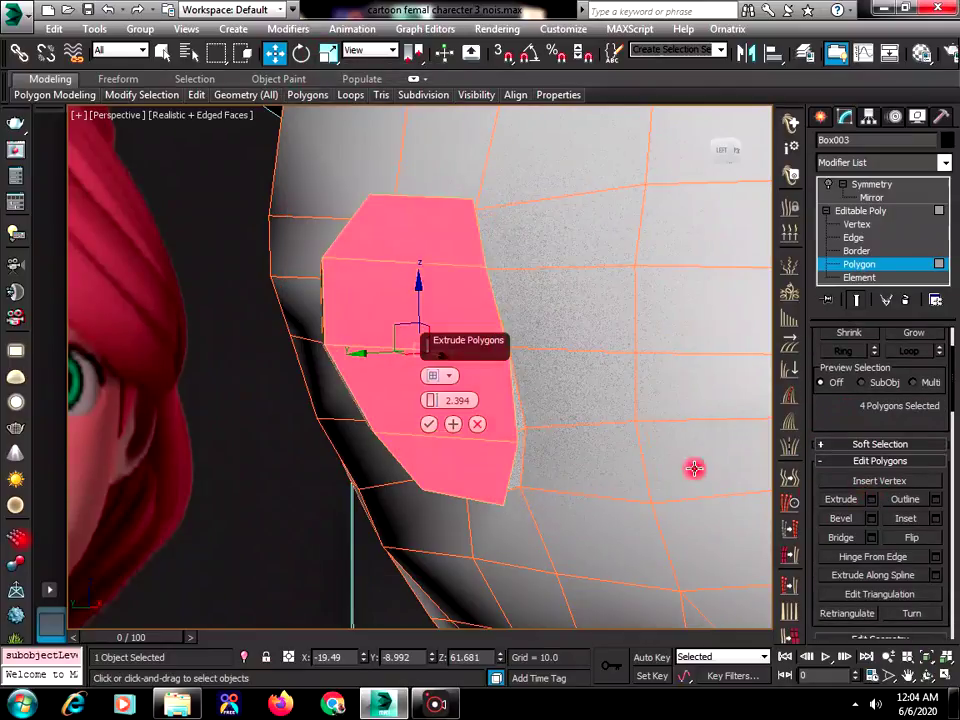
{"action": "left_click", "coordinate": [447, 400]}
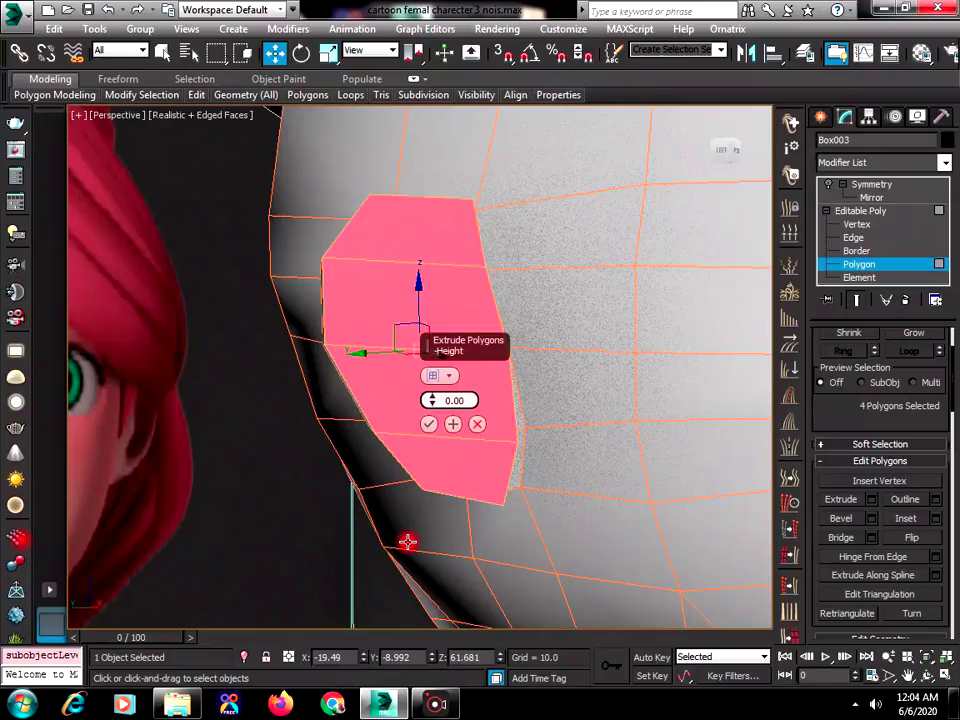
{"action": "left_click", "coordinate": [428, 426]}
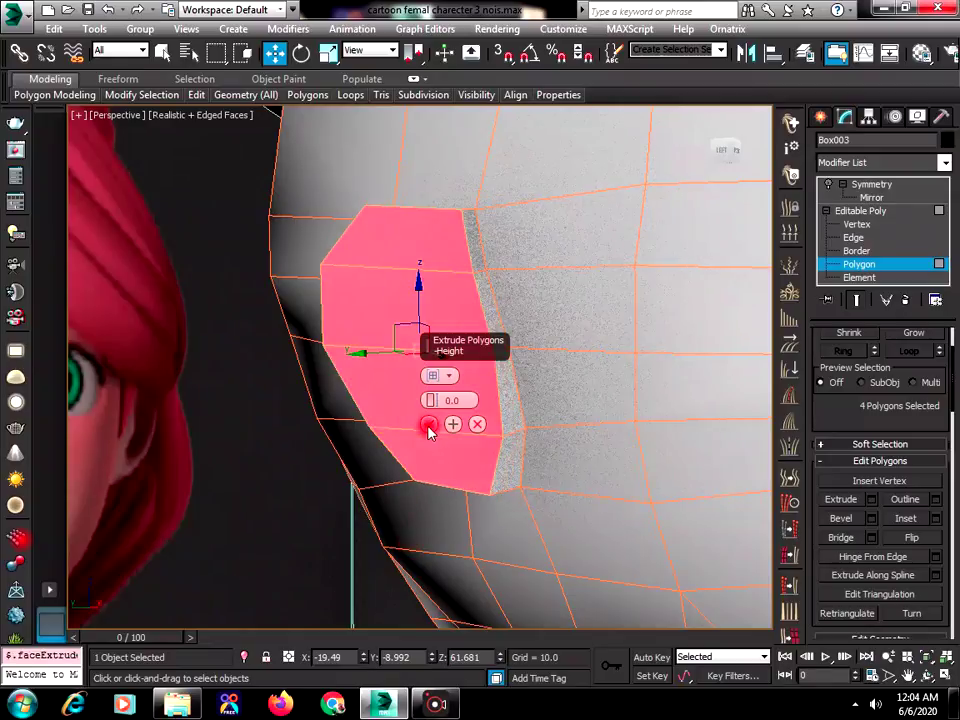
{"action": "left_click", "coordinate": [328, 53]}
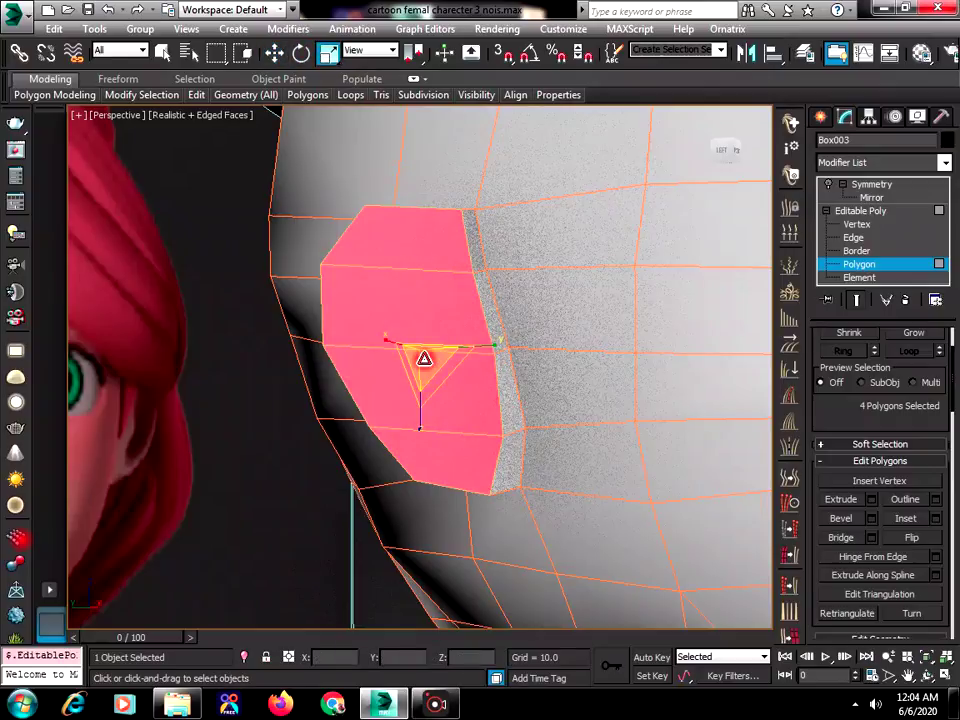
{"action": "left_click_drag", "start_coordinate": [424, 358], "coordinate": [436, 382]}
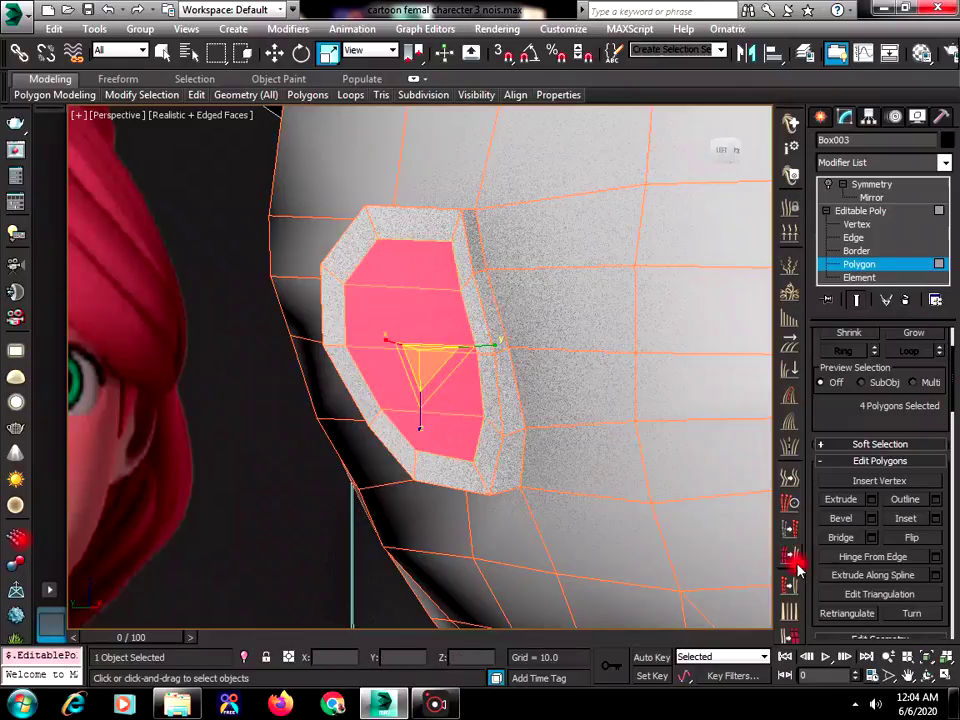
- Move the four inset ear polygons along X toward the head to recess the inside of the ear
{"action": "left_click", "coordinate": [930, 678]}
{"action": "left_click_drag", "start_coordinate": [519, 416], "coordinate": [389, 452]}
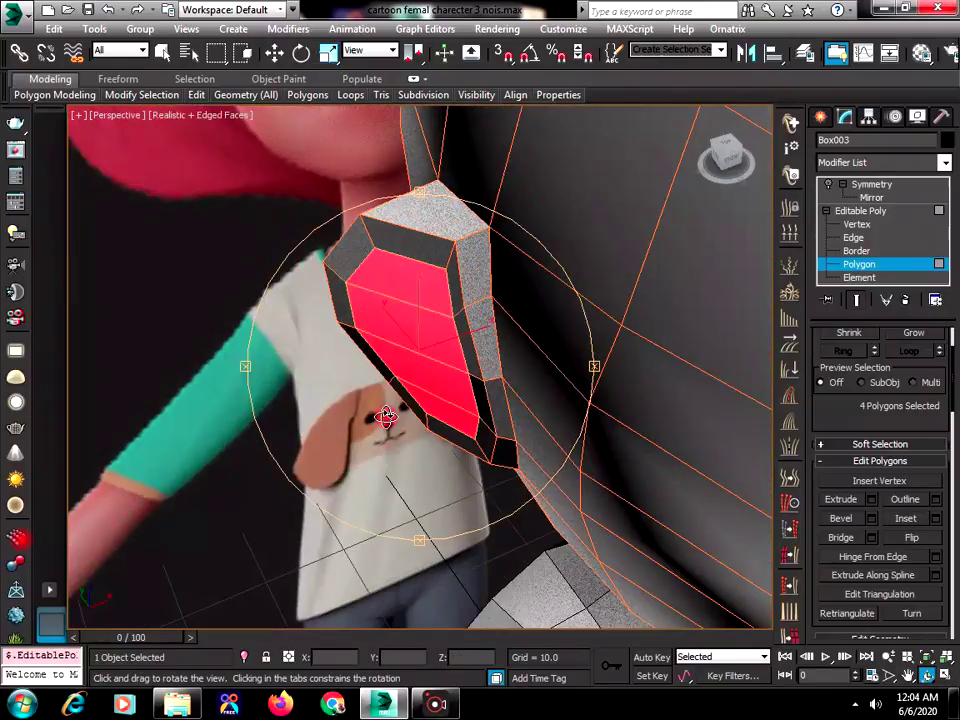
{"action": "left_click", "coordinate": [301, 53]}
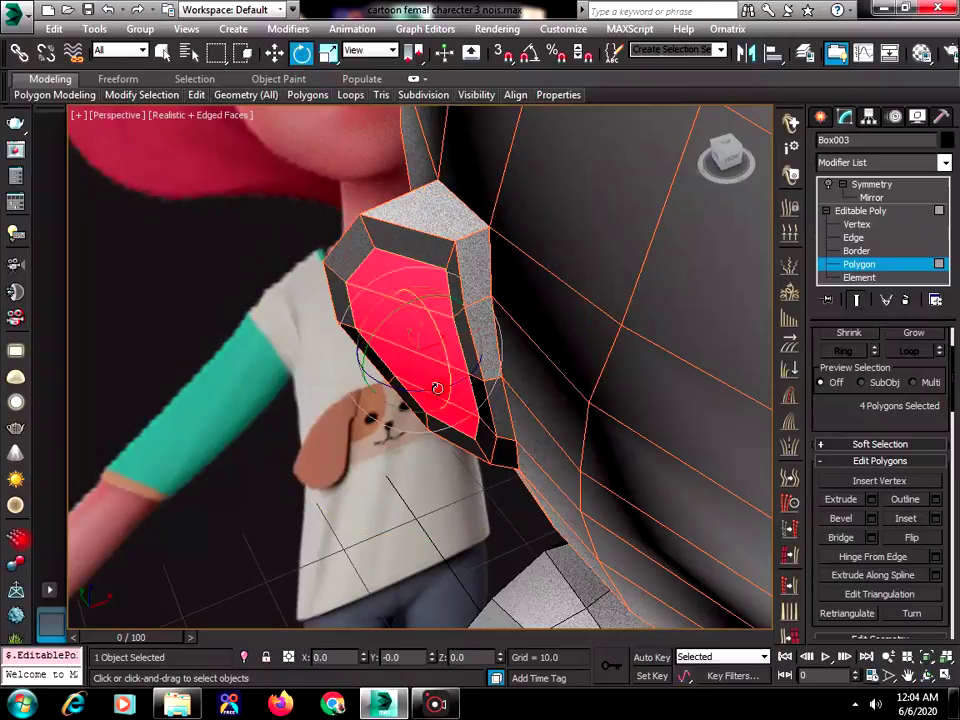
{"action": "left_click_drag", "start_coordinate": [436, 389], "coordinate": [440, 389]}
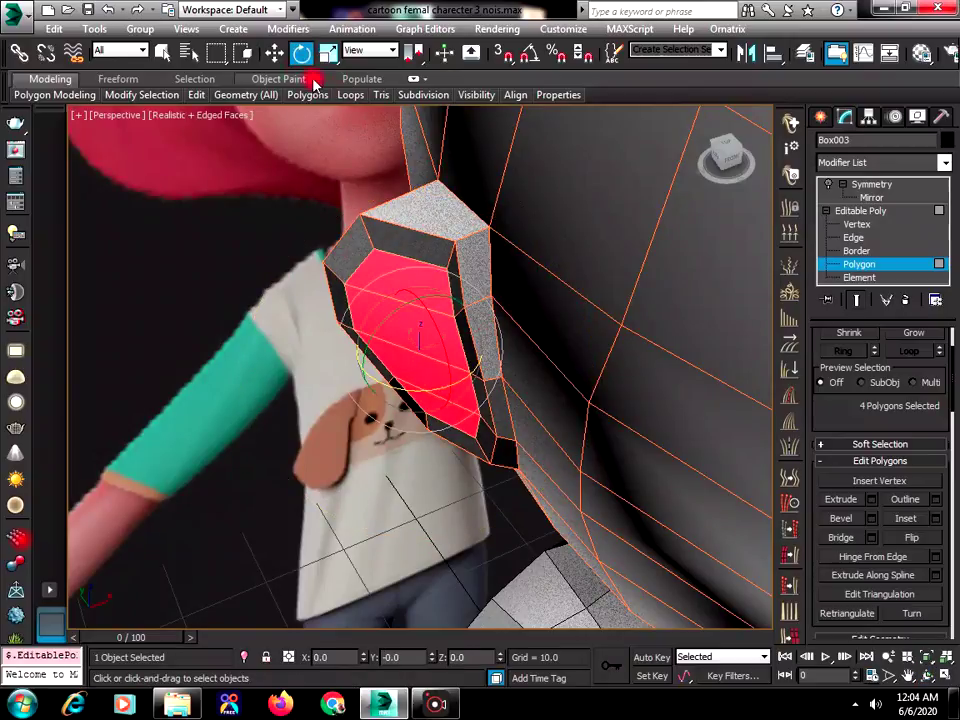
{"action": "left_click", "coordinate": [274, 53]}
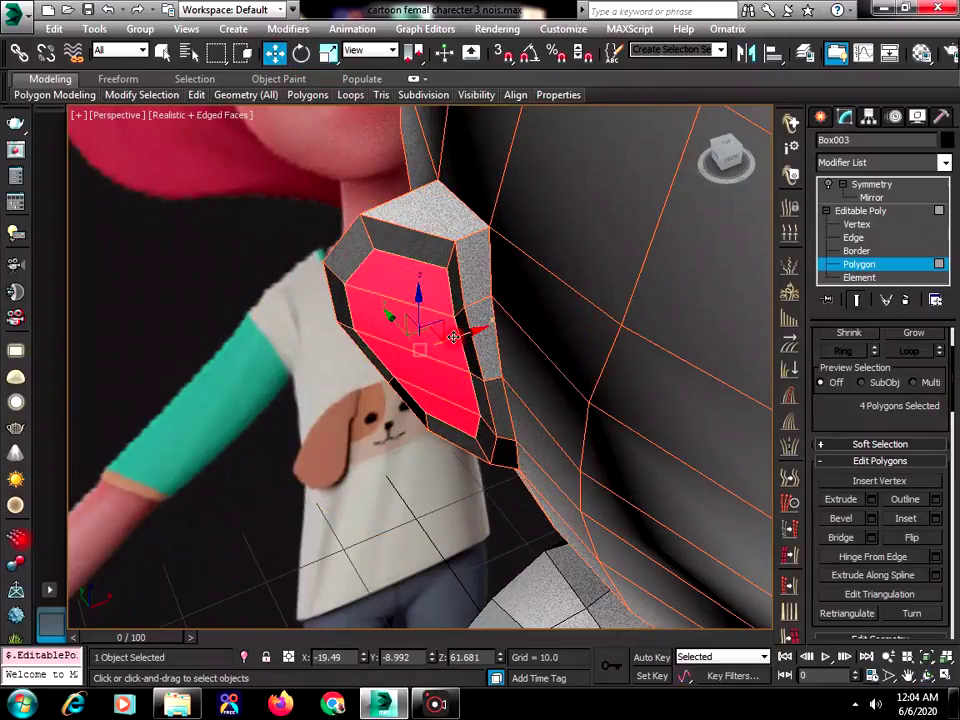
{"action": "left_click_drag", "start_coordinate": [453, 338], "coordinate": [490, 331]}
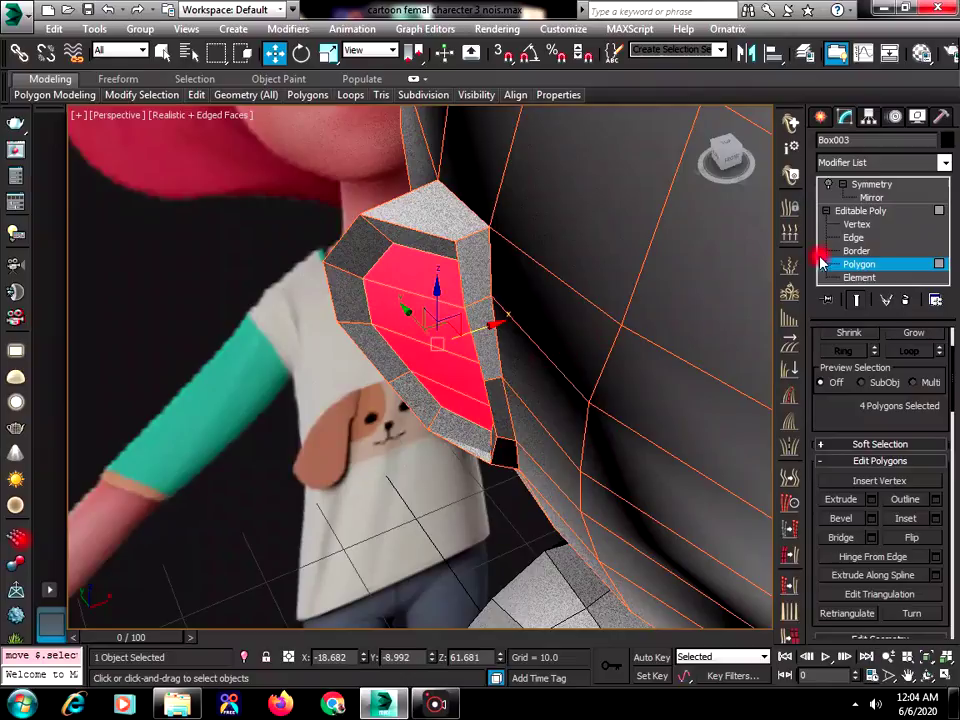
- Turn on NURMS smoothing for the head mesh and view the smoothed ear from behind
{"action": "mouse_move", "coordinate": [197, 94]}
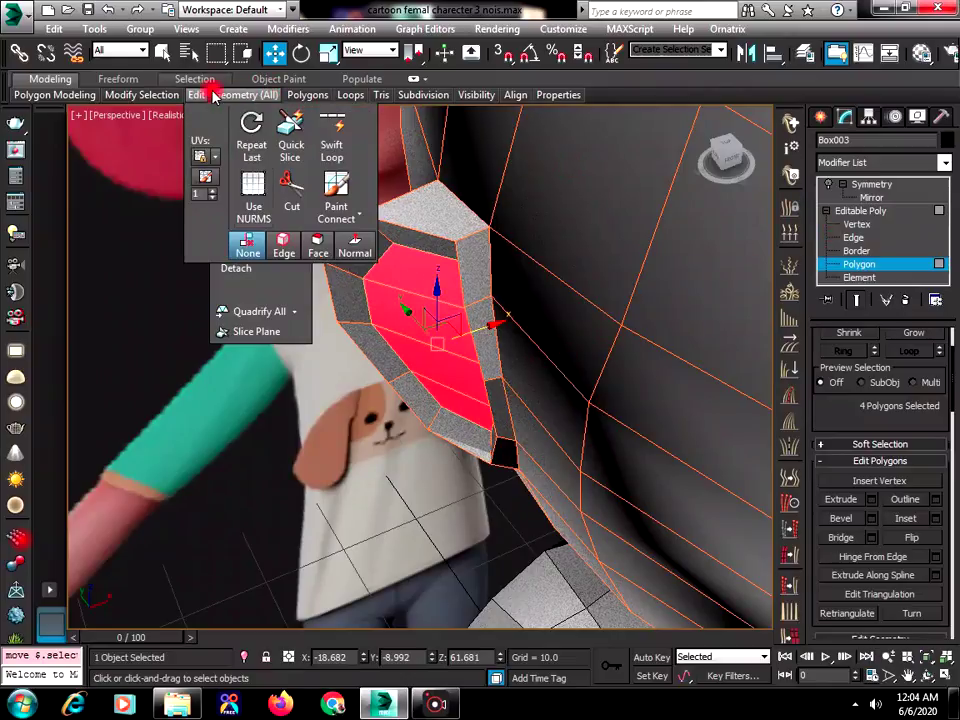
{"action": "left_click", "coordinate": [253, 190]}
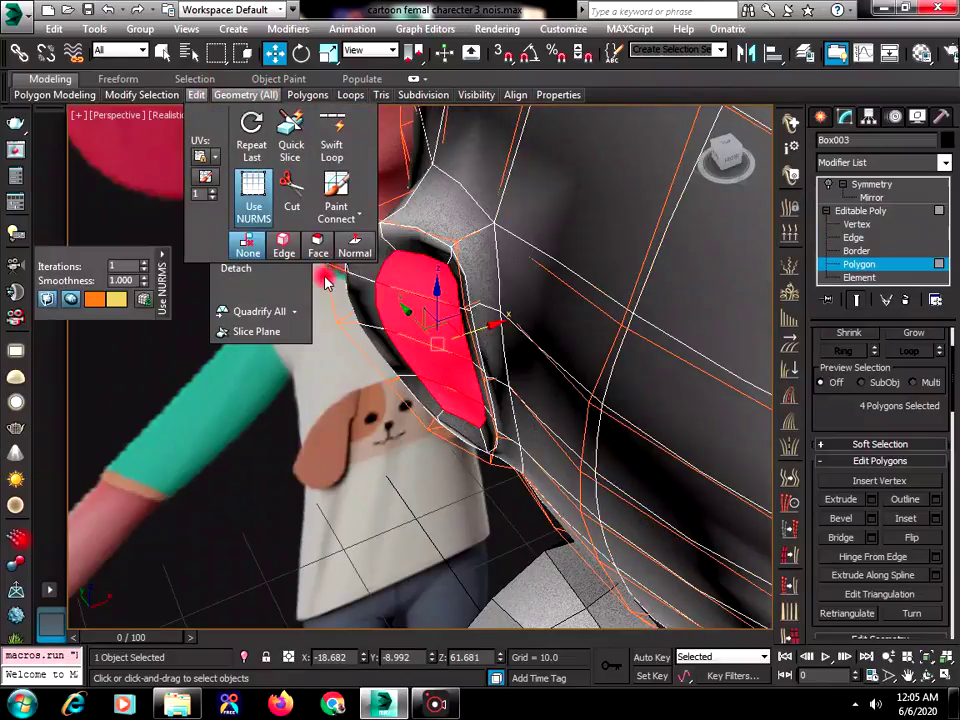
{"action": "left_click", "coordinate": [927, 675]}
{"action": "left_click_drag", "start_coordinate": [390, 348], "coordinate": [557, 367]}
{"action": "scroll", "coordinate": [571, 336], "scroll_direction": "down", "scroll_amount": 8}
{"action": "key", "text": "w"}
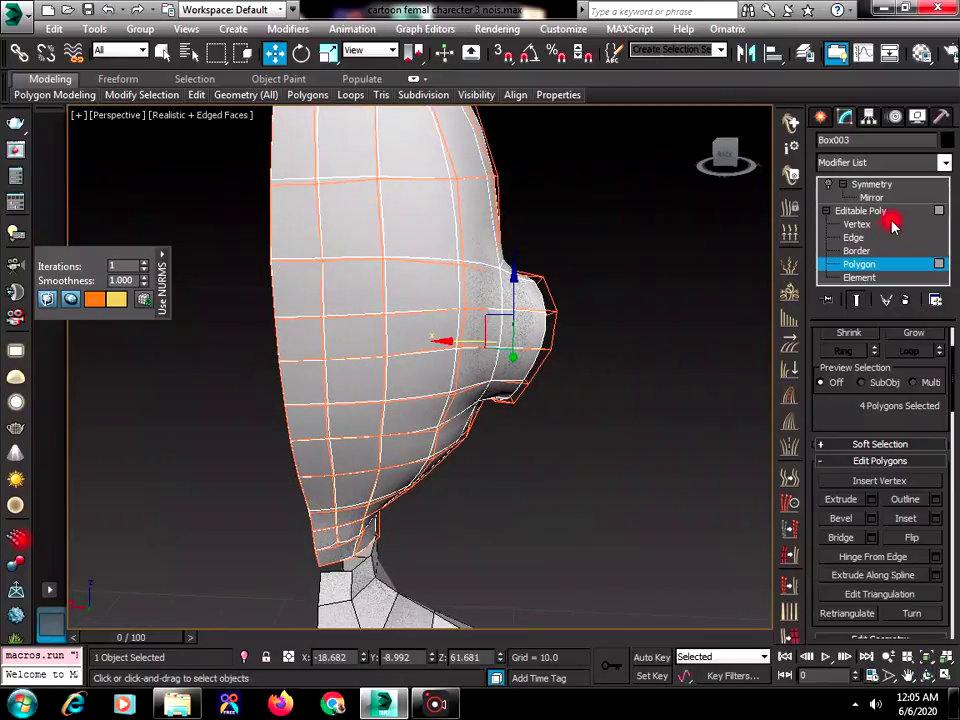
- Move the three upper outermost vertices of the ear rim along X toward the head by about 0.8
{"action": "left_click", "coordinate": [873, 224]}
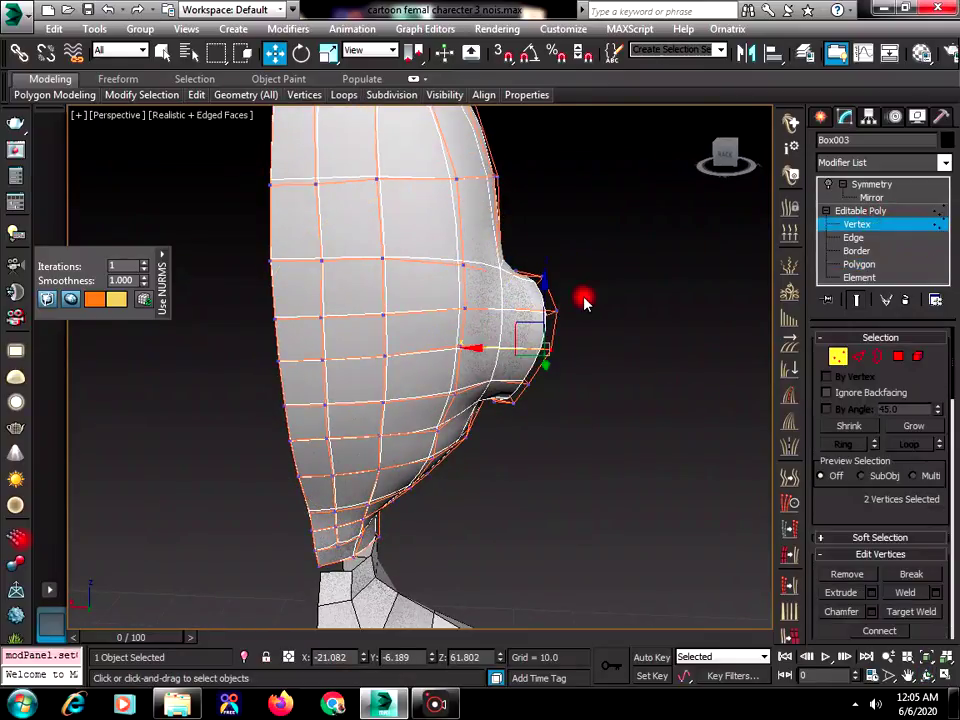
{"action": "left_click", "coordinate": [572, 264]}
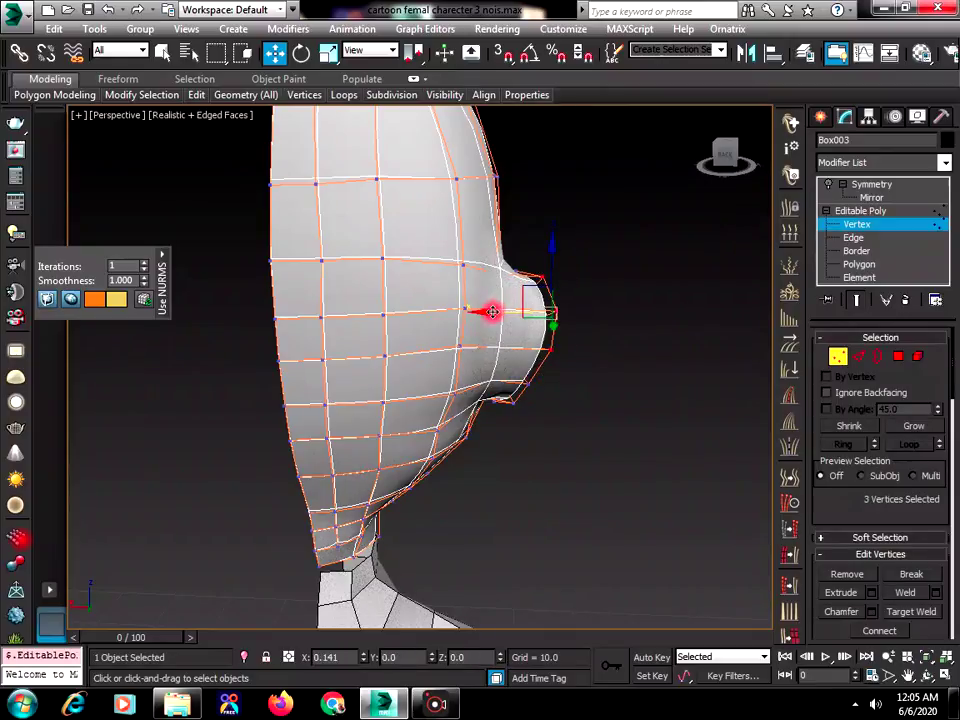
{"action": "left_click_drag", "start_coordinate": [492, 312], "coordinate": [489, 312]}
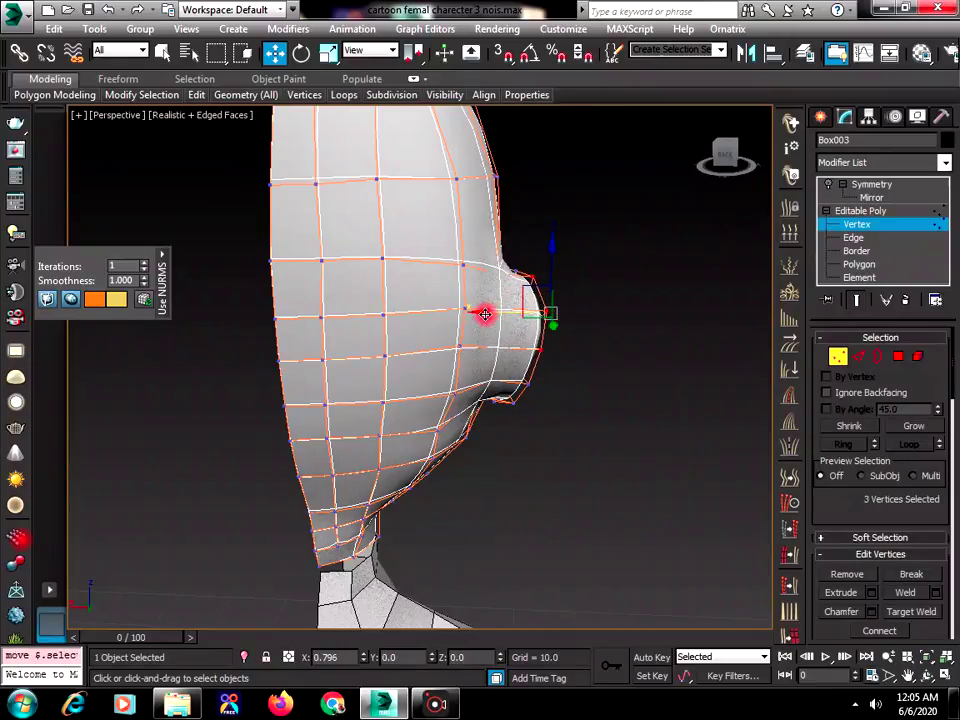
- Examine the smoothed ear from the front and side, ending with NURMS smoothing turned off
{"action": "left_click", "coordinate": [927, 676]}
{"action": "left_click_drag", "start_coordinate": [362, 318], "coordinate": [322, 348]}
{"action": "left_click_drag", "start_coordinate": [465, 370], "coordinate": [647, 358]}
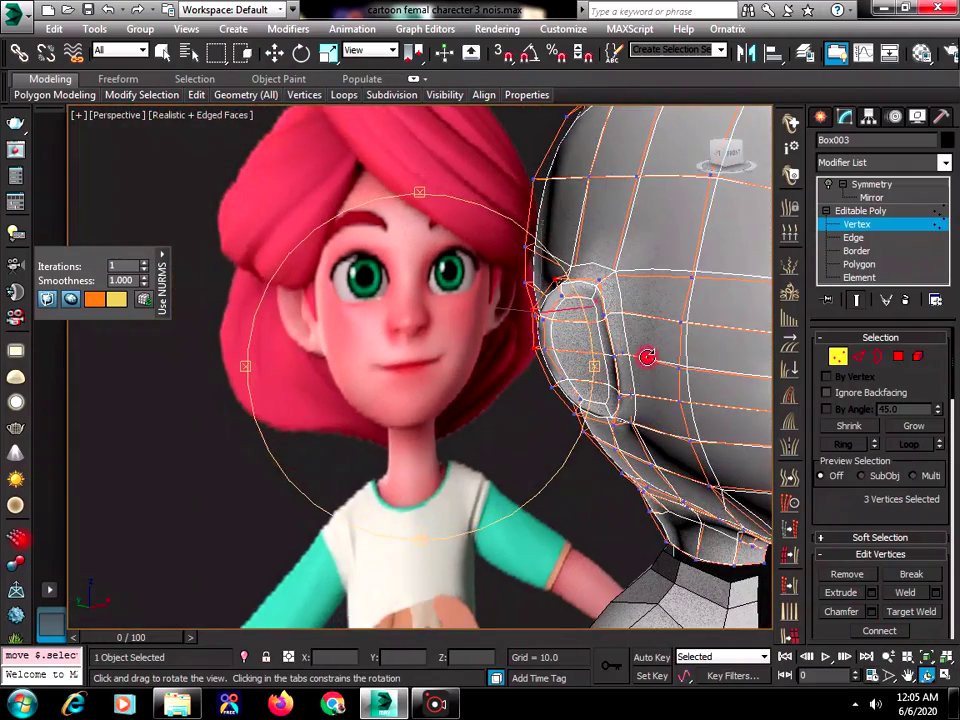
{"action": "scroll", "coordinate": [657, 339], "scroll_direction": "up", "scroll_amount": 2}
{"action": "middle_click_drag", "start_coordinate": [557, 343], "coordinate": [585, 369], "text": "alt"}
{"action": "key", "text": "w"}
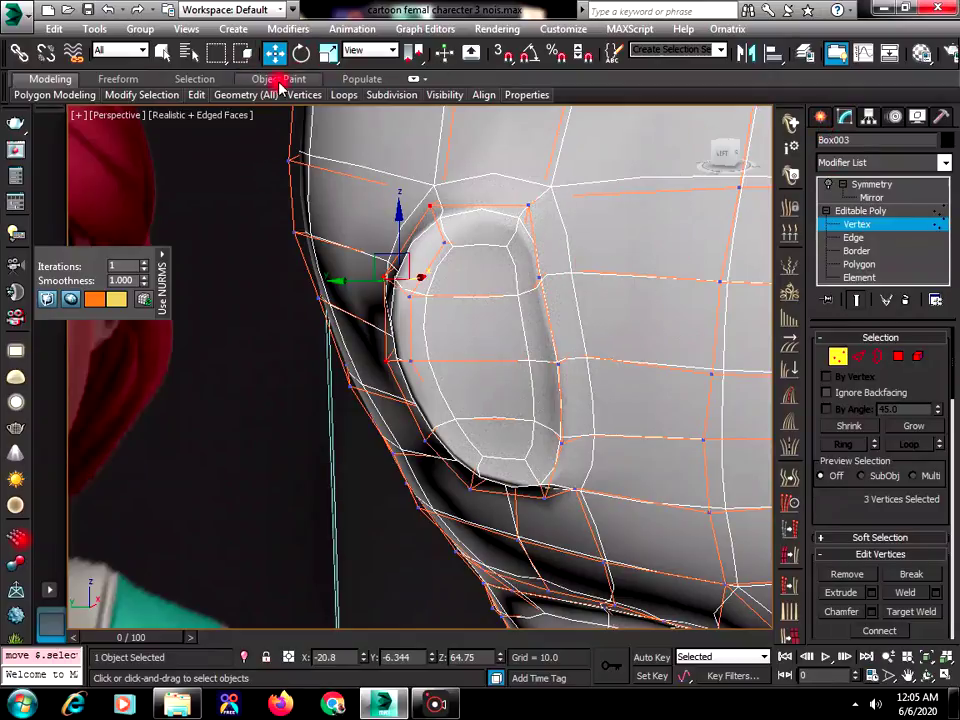
{"action": "mouse_move", "coordinate": [205, 94]}
{"action": "left_click", "coordinate": [254, 198]}
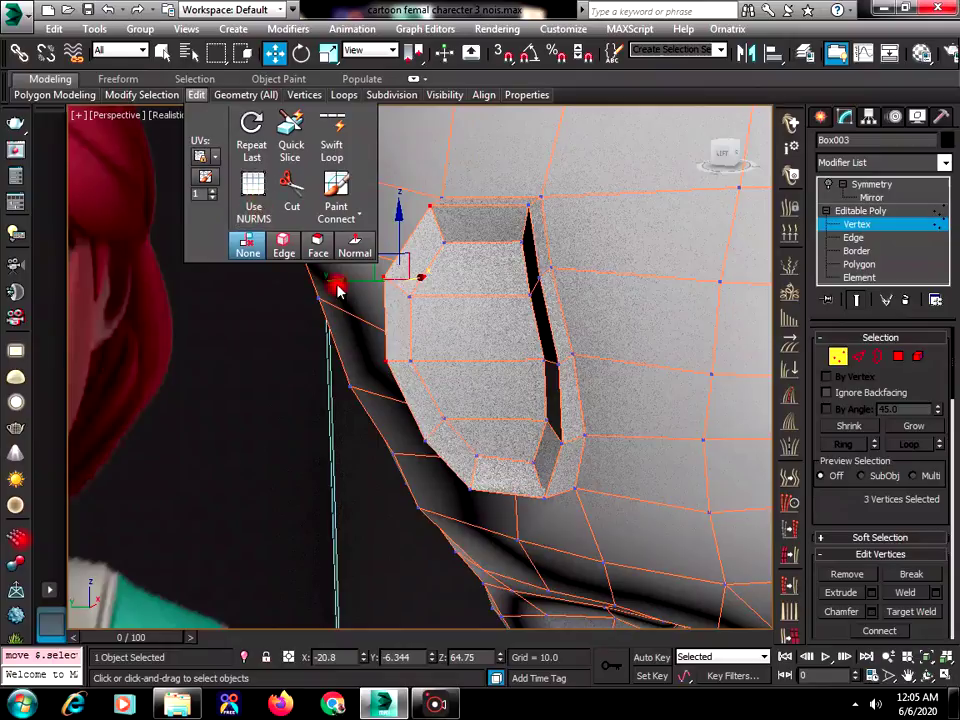
- Move the four front inner vertices of the ear recess along Y toward the back of the ear, lowering the top one slightly
{"action": "left_click", "coordinate": [589, 400]}
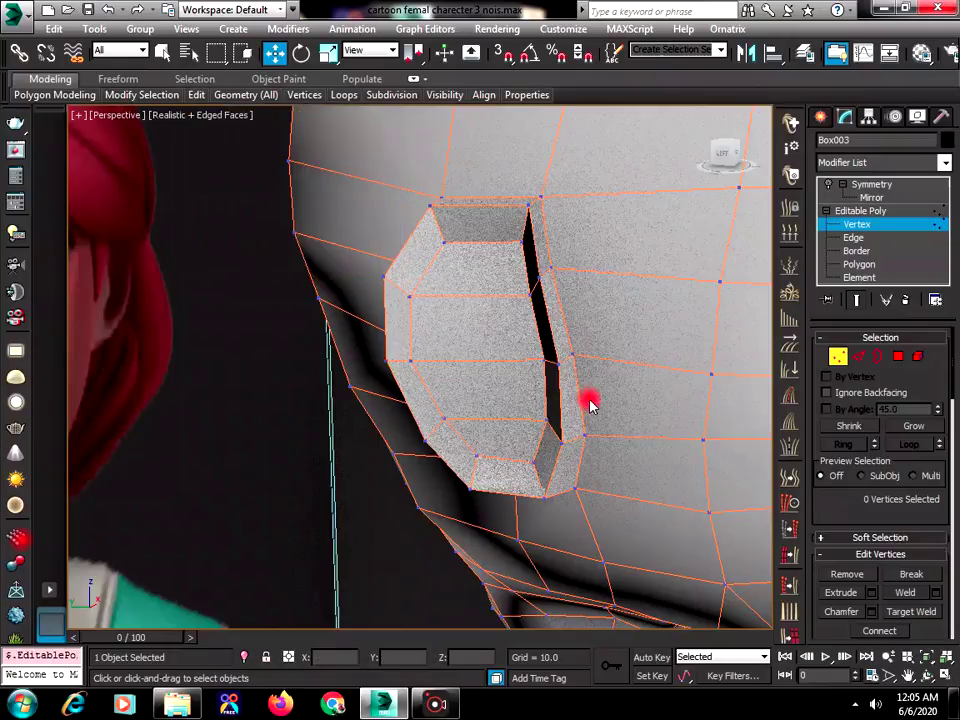
{"action": "left_click", "coordinate": [541, 360]}
{"action": "left_click_drag", "start_coordinate": [499, 356], "coordinate": [502, 372]}
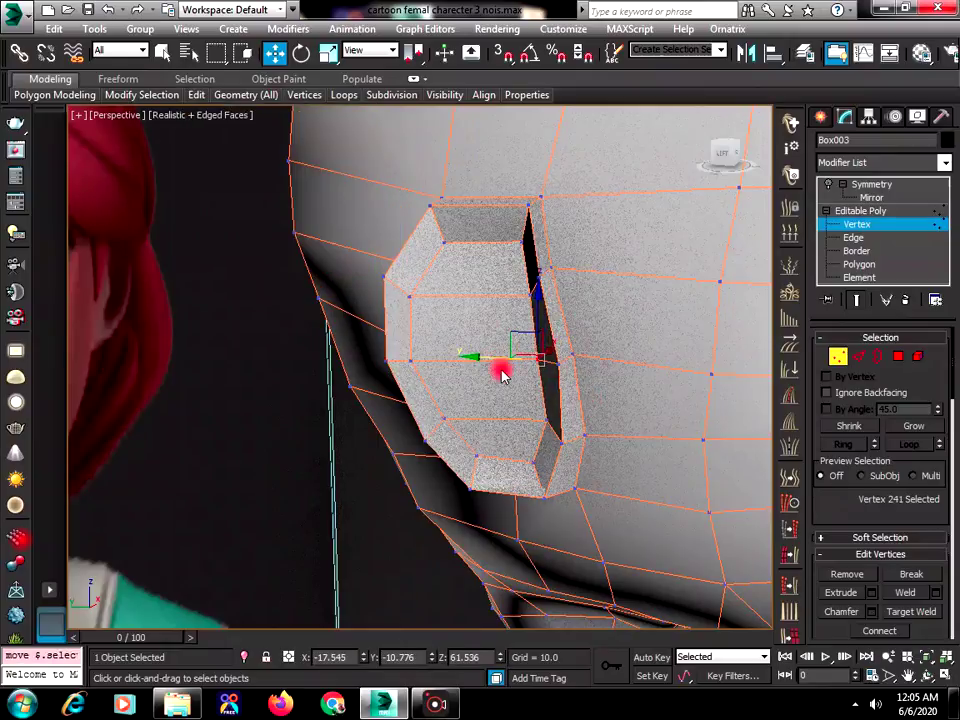
{"action": "left_click", "coordinate": [521, 418]}
{"action": "left_click_drag", "start_coordinate": [521, 418], "coordinate": [508, 415]}
{"action": "left_click", "coordinate": [528, 292]}
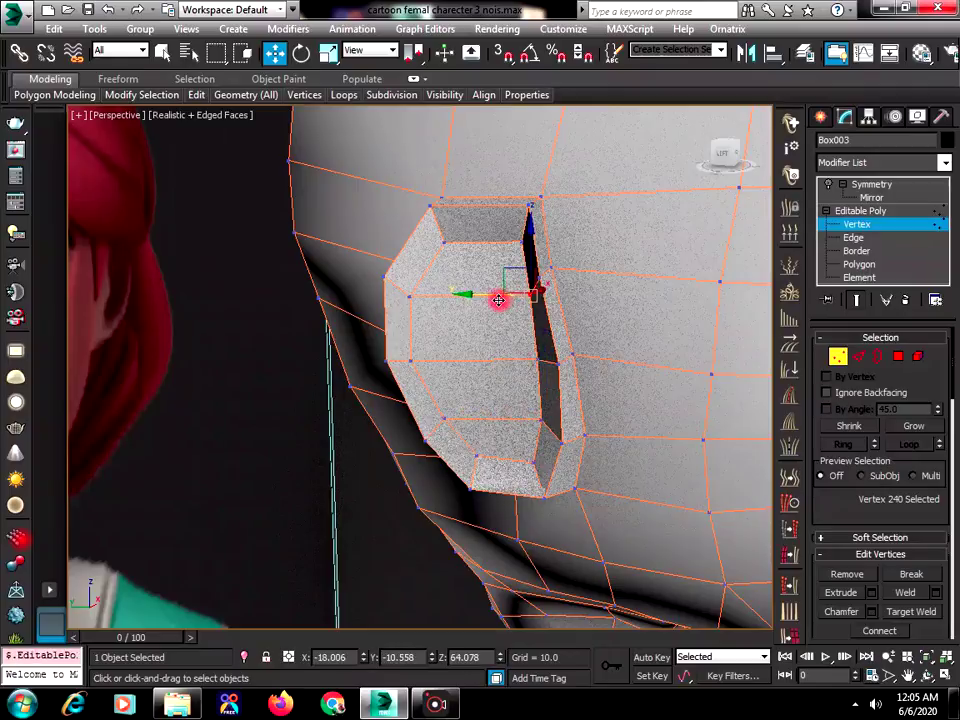
{"action": "left_click", "coordinate": [521, 240]}
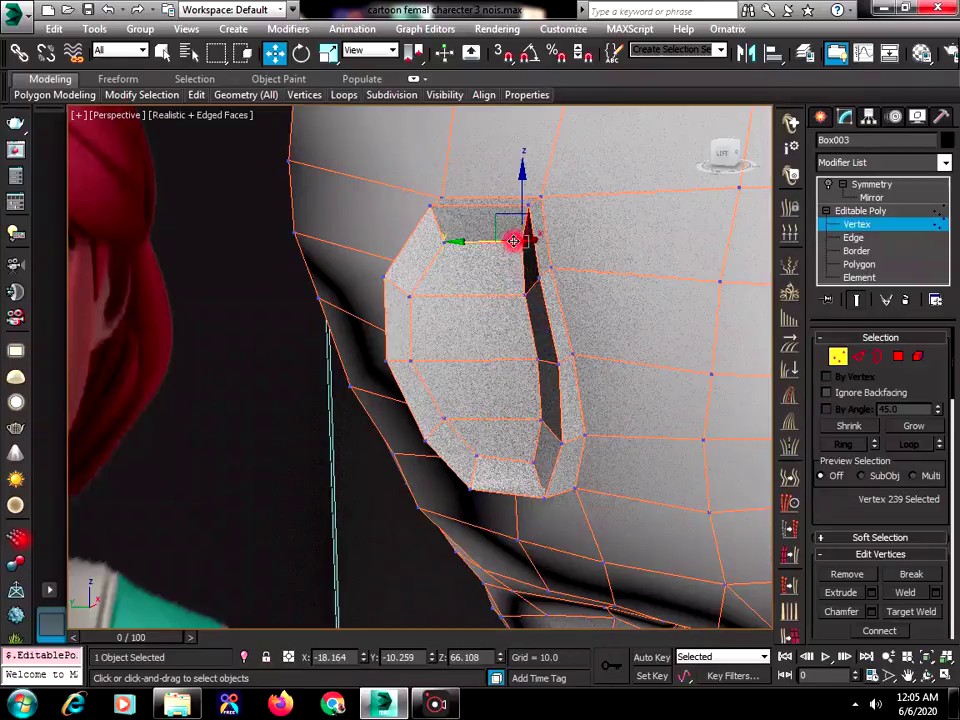
{"action": "left_click_drag", "start_coordinate": [512, 210], "coordinate": [503, 216]}
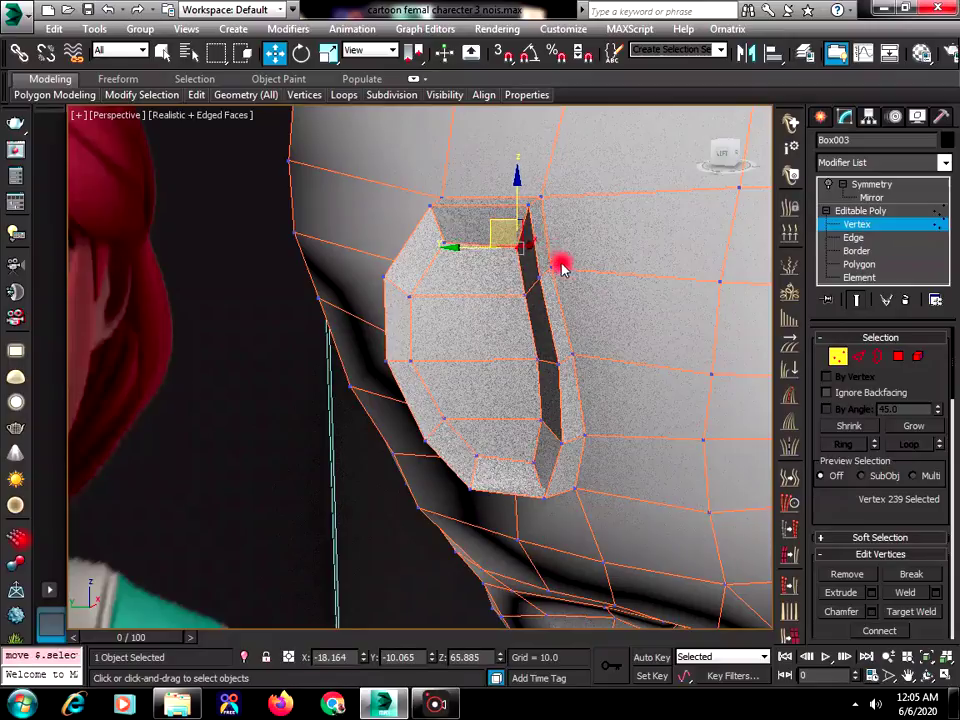
- Move the three base vertices along the ear's front edge along Y toward the face
{"action": "left_click", "coordinate": [550, 265]}
{"action": "left_click_drag", "start_coordinate": [513, 270], "coordinate": [534, 271]}
{"action": "left_click", "coordinate": [574, 350]}
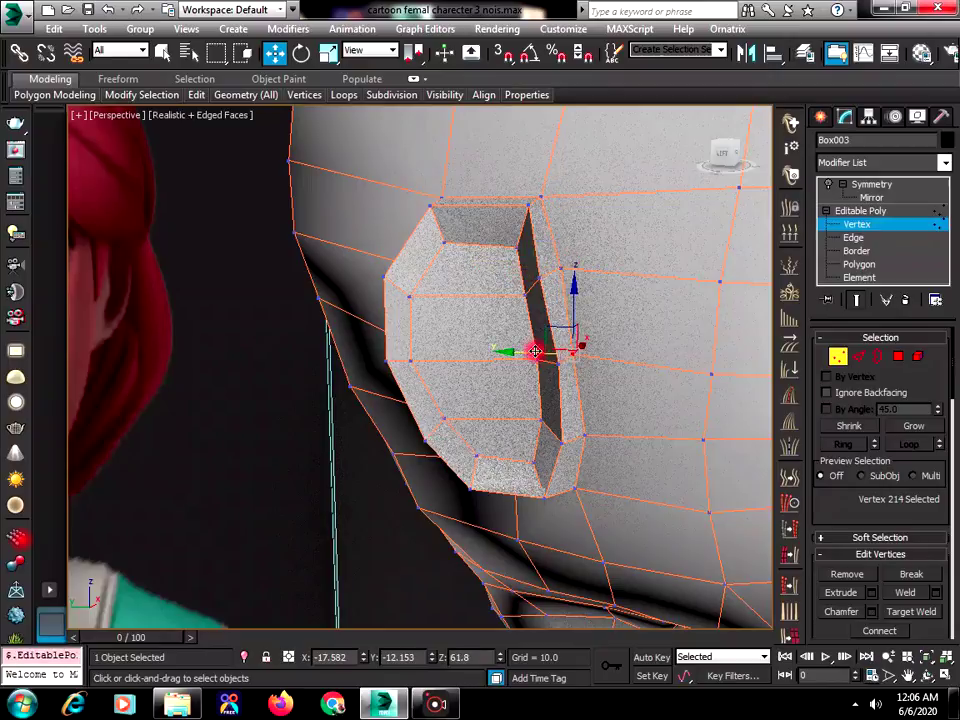
{"action": "left_click_drag", "start_coordinate": [540, 349], "coordinate": [556, 349]}
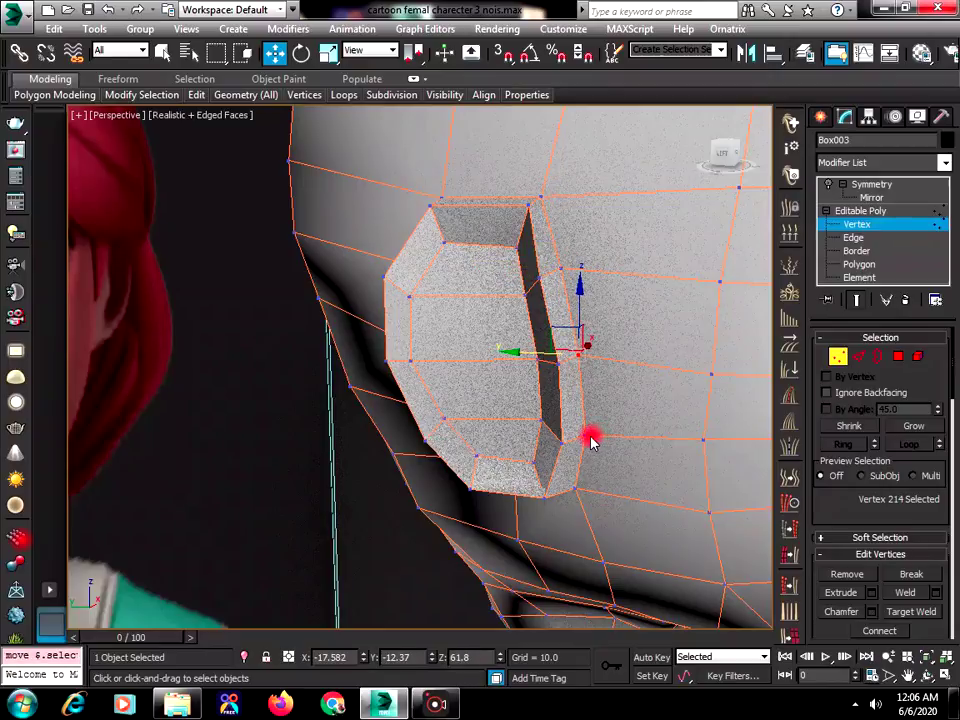
{"action": "left_click", "coordinate": [590, 439]}
{"action": "left_click_drag", "start_coordinate": [585, 435], "coordinate": [560, 430]}
- Raise the two base vertices above the top of the ear slightly and spread them outward
{"action": "left_click", "coordinate": [540, 193]}
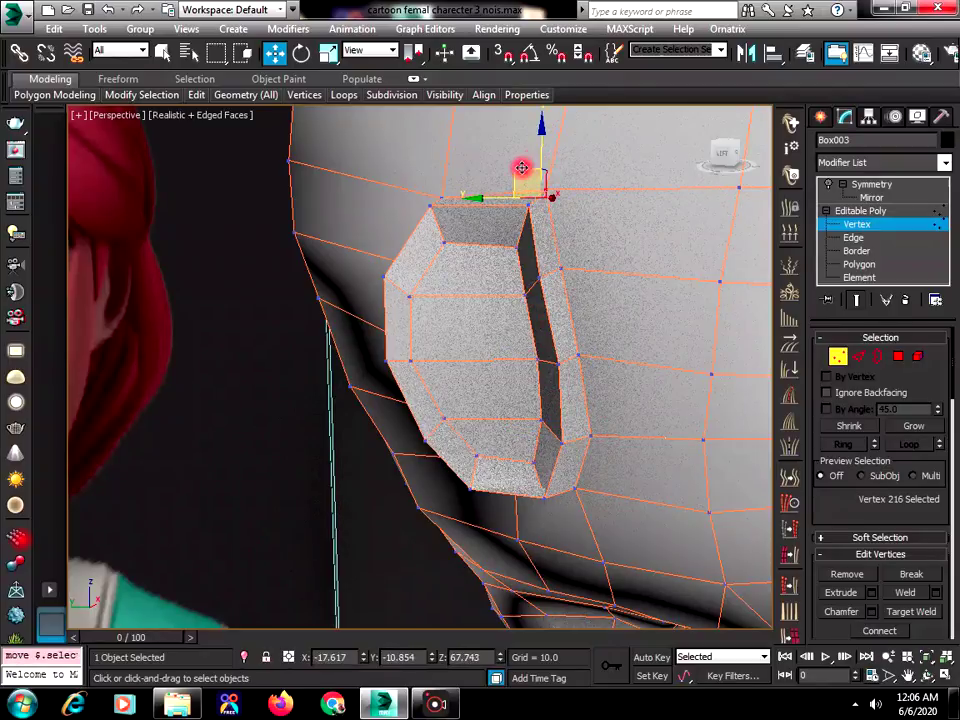
{"action": "left_click", "coordinate": [441, 196]}
{"action": "left_click_drag", "start_coordinate": [434, 176], "coordinate": [427, 157]}
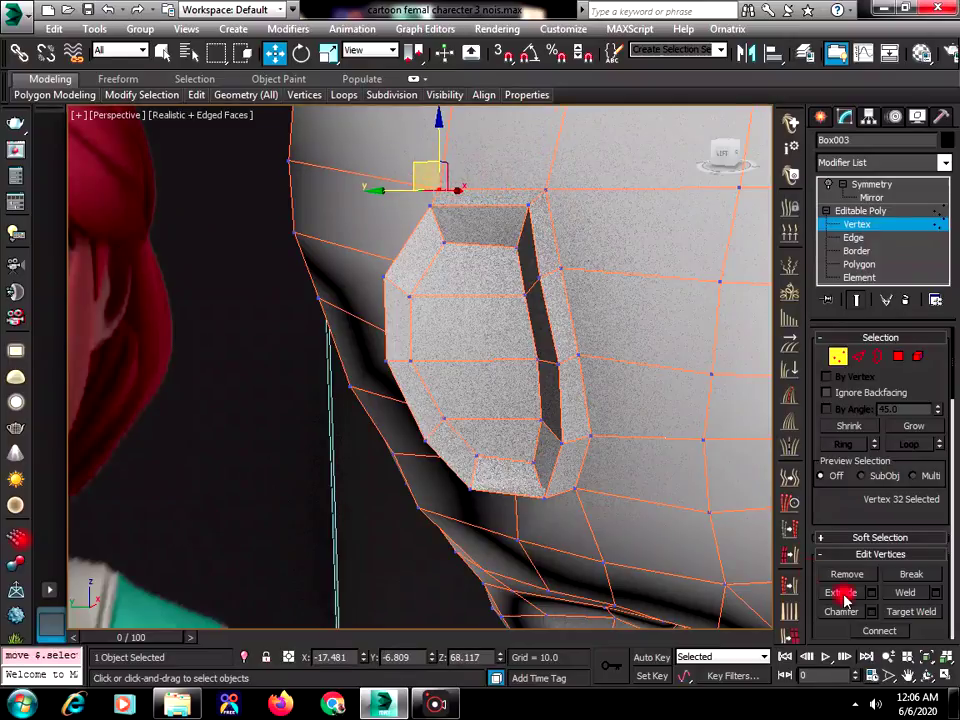
- Nudge the ear's lower rim vertex along X and lower the rear bottom base vertex by about 0.13 in Z
{"action": "left_click", "coordinate": [925, 670]}
{"action": "left_click_drag", "start_coordinate": [523, 384], "coordinate": [598, 416]}
{"action": "right_click", "coordinate": [583, 372]}
{"action": "left_click", "coordinate": [594, 371]}
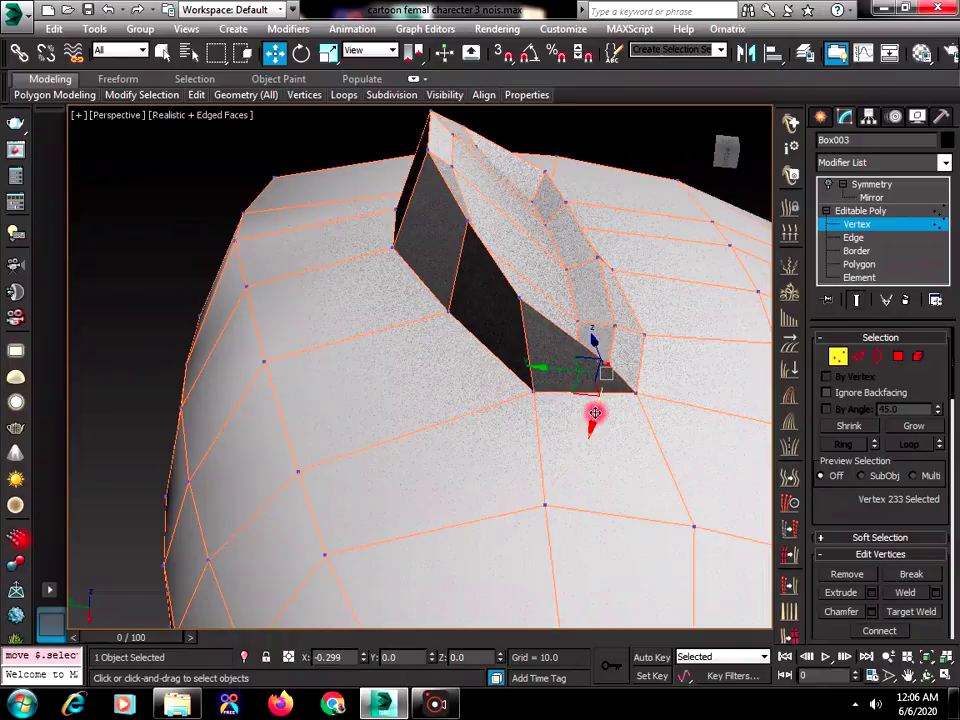
{"action": "left_click", "coordinate": [656, 420]}
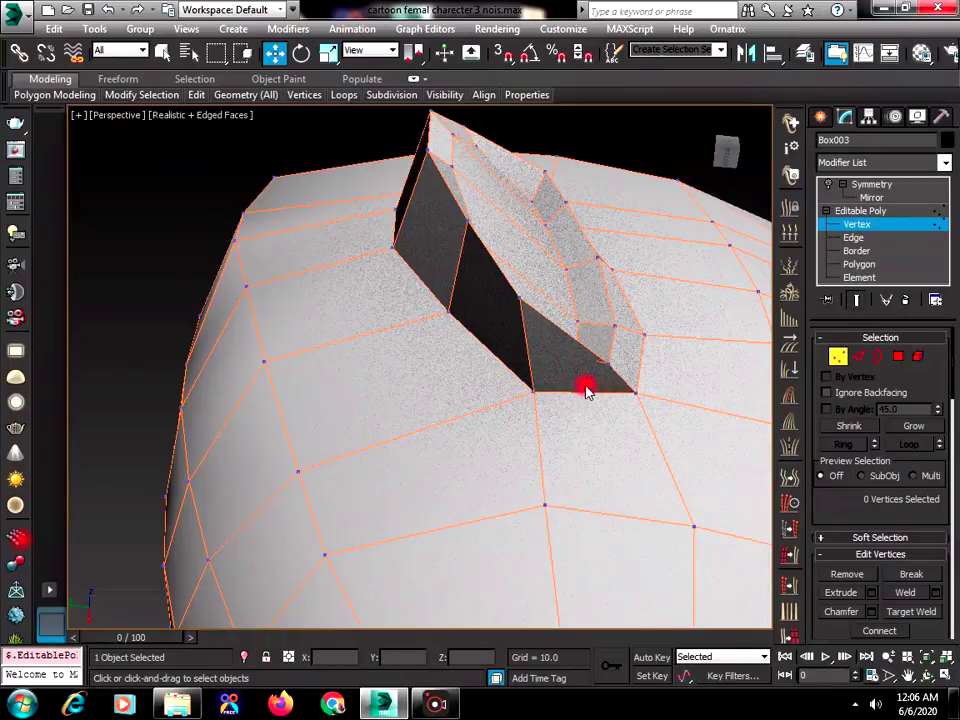
{"action": "left_click", "coordinate": [535, 388]}
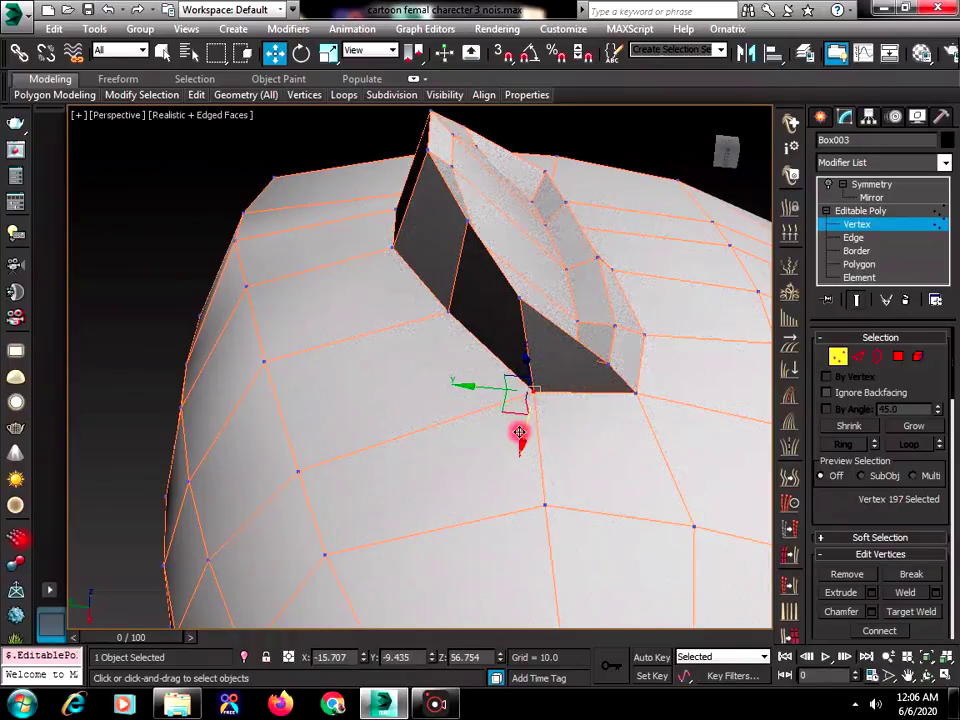
{"action": "left_click_drag", "start_coordinate": [530, 370], "coordinate": [529, 372]}
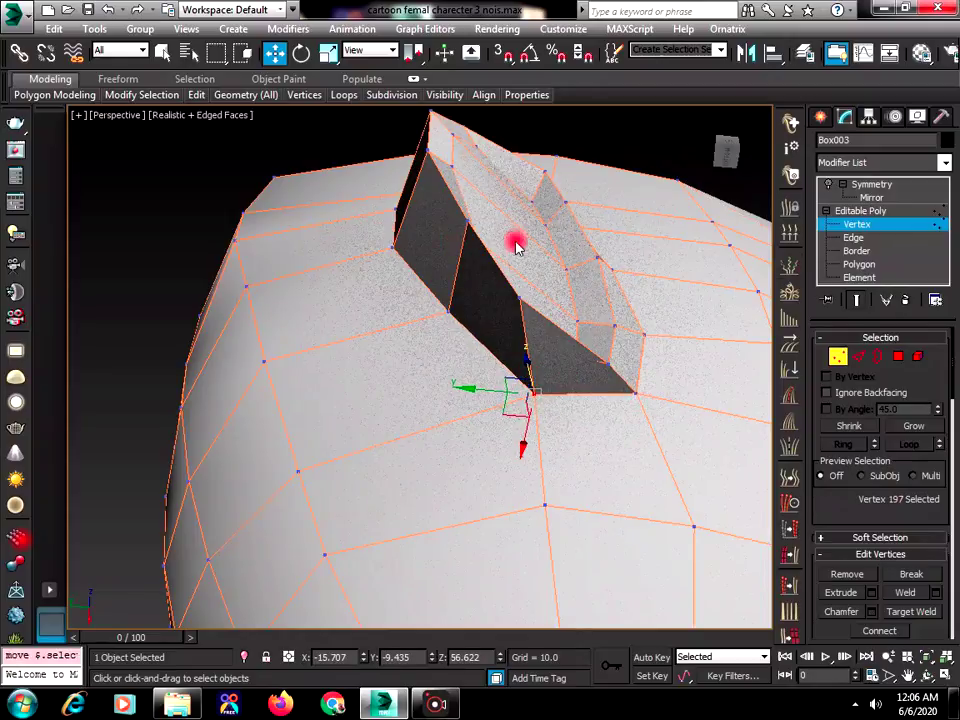
- Turn on the head's Symmetry modifier and NURMS smoothing and examine the complete head from the front
{"action": "left_click", "coordinate": [927, 677]}
{"action": "left_click_drag", "start_coordinate": [489, 328], "coordinate": [866, 270]}
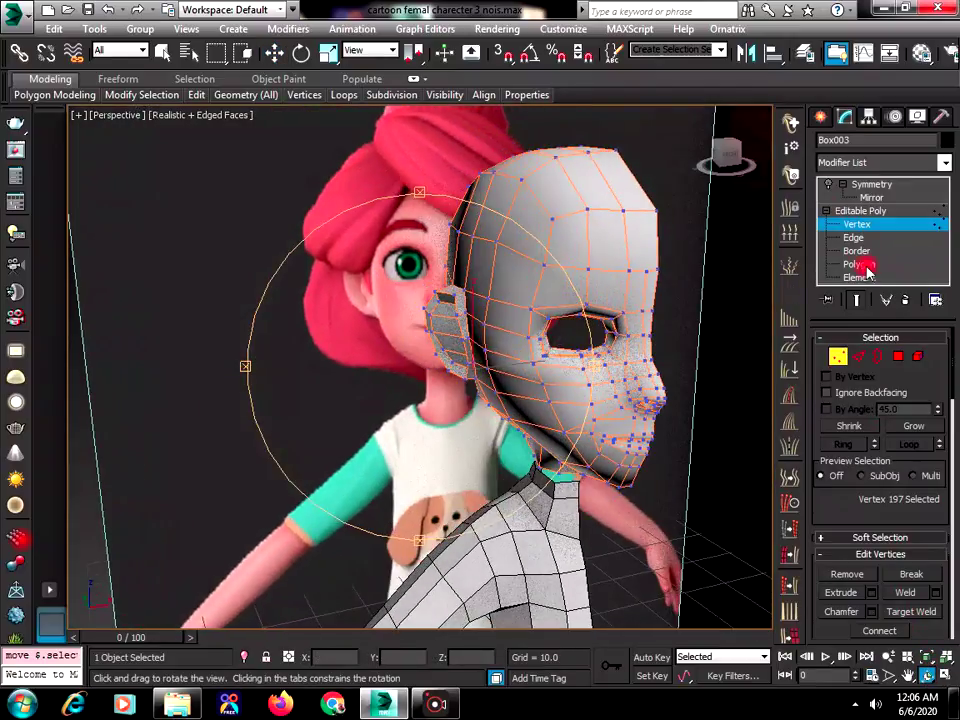
{"action": "left_click", "coordinate": [829, 185]}
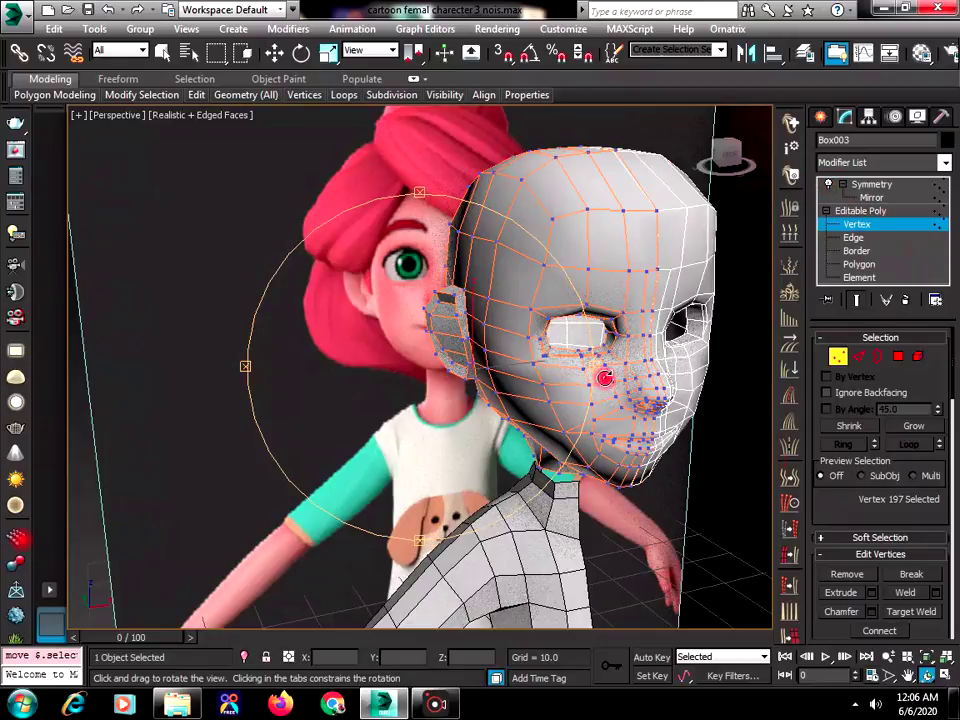
{"action": "left_click_drag", "start_coordinate": [605, 377], "coordinate": [565, 339]}
{"action": "mouse_move", "coordinate": [194, 97]}
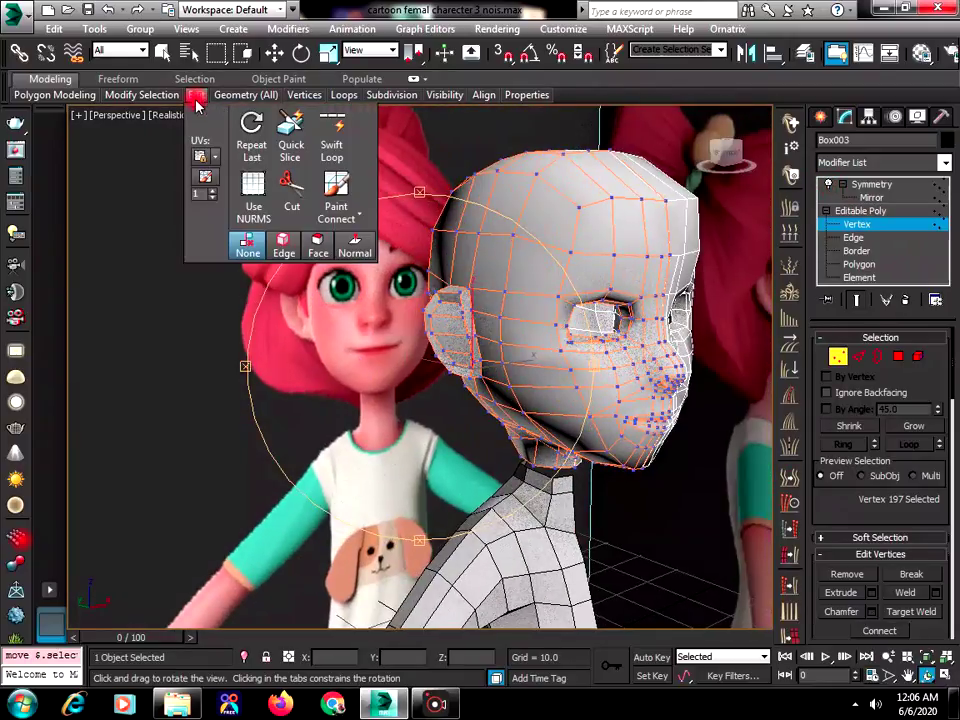
{"action": "left_click", "coordinate": [255, 177]}
{"action": "left_click_drag", "start_coordinate": [560, 400], "coordinate": [342, 399]}
{"action": "scroll", "coordinate": [596, 398], "scroll_direction": "down", "scroll_amount": 5}
{"action": "scroll", "coordinate": [626, 434], "scroll_direction": "up", "scroll_amount": 5}
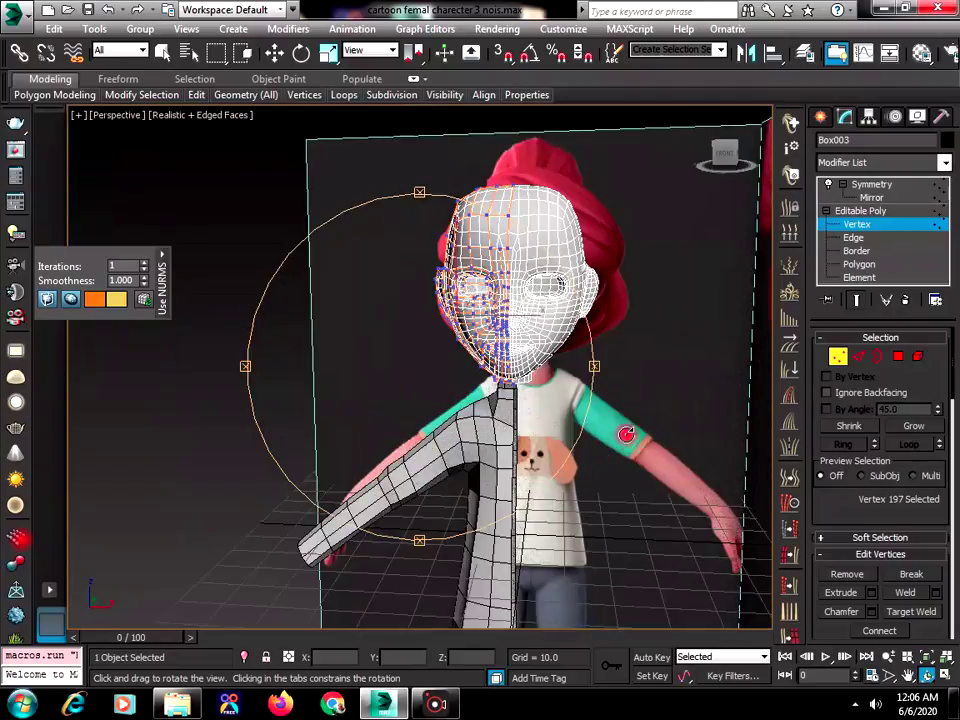
{"action": "left_click_drag", "start_coordinate": [525, 340], "coordinate": [563, 325]}
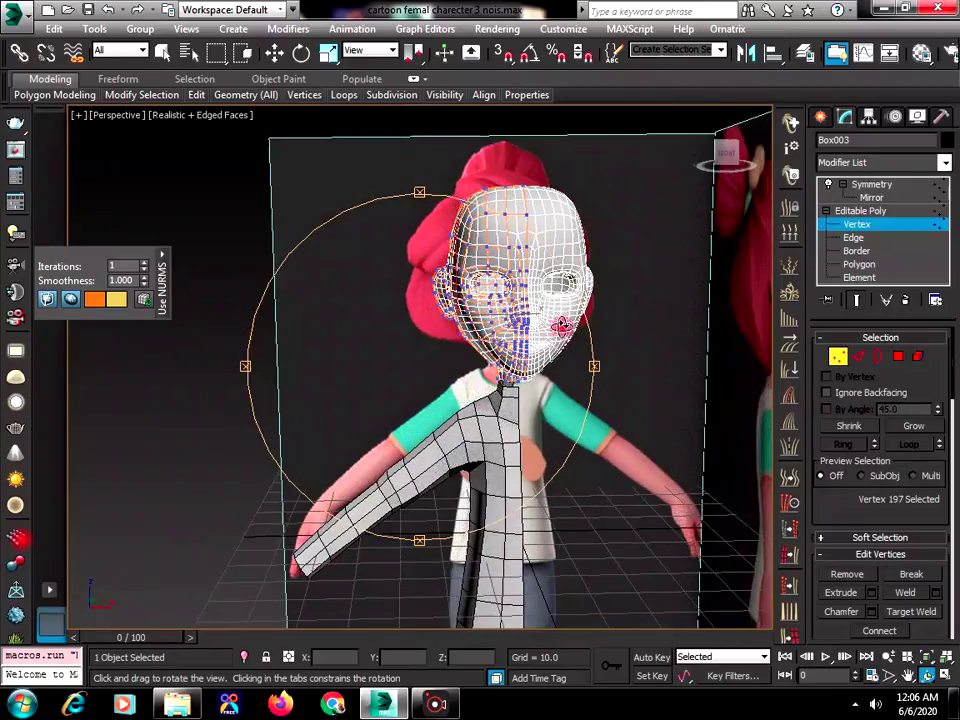
- Turn off NURMS smoothing and the Symmetry modifier, and deselect the head mesh
{"action": "right_click", "coordinate": [213, 226]}
{"action": "left_click", "coordinate": [594, 316]}
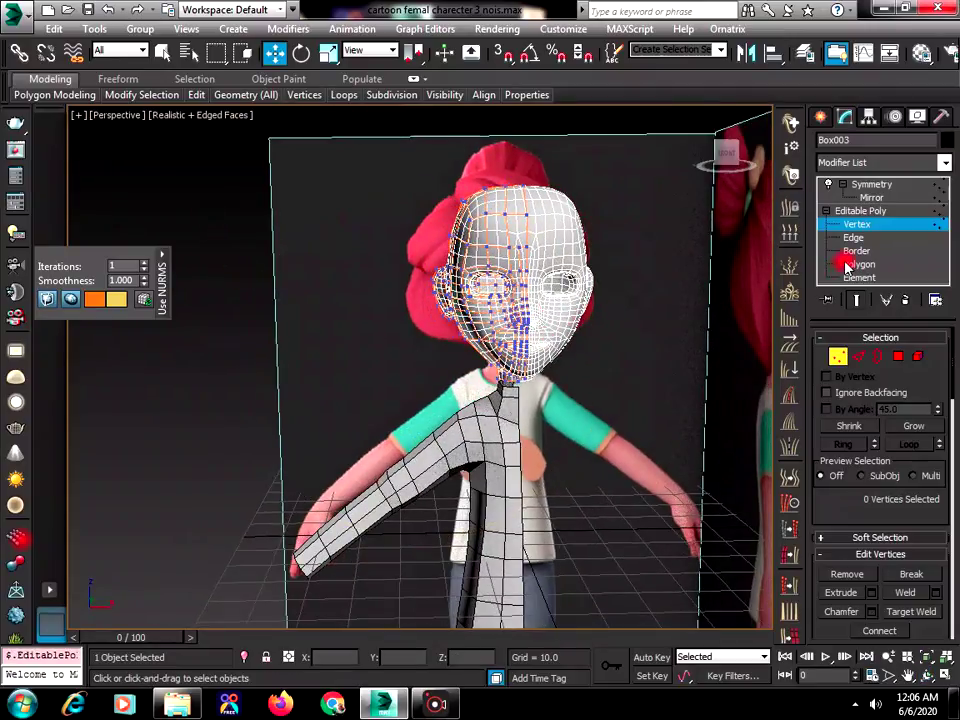
{"action": "mouse_move", "coordinate": [197, 95]}
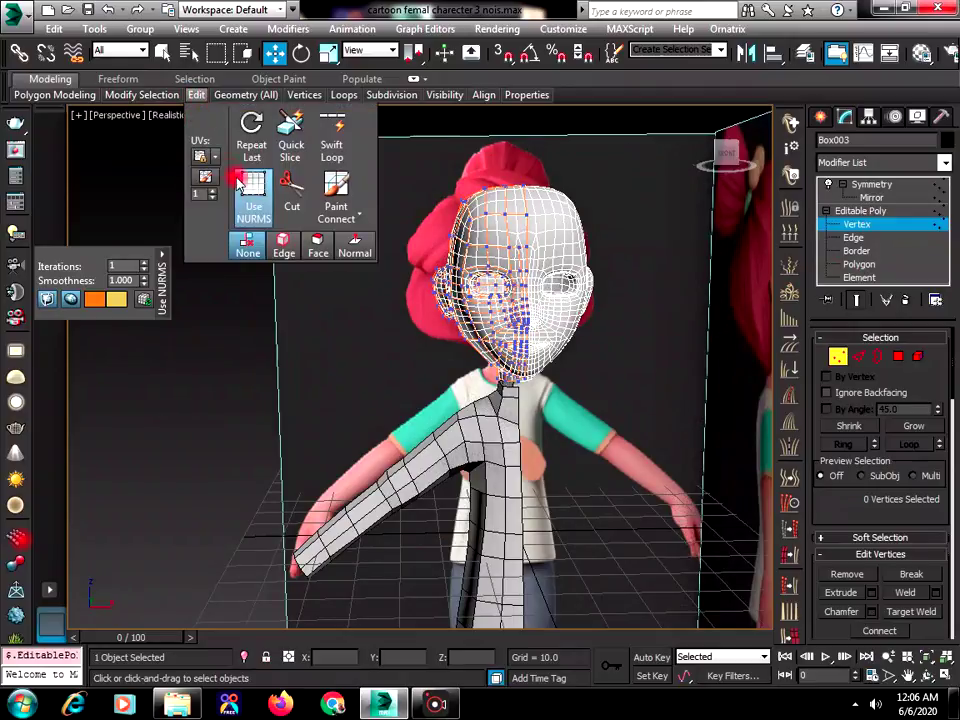
{"action": "left_click", "coordinate": [250, 186]}
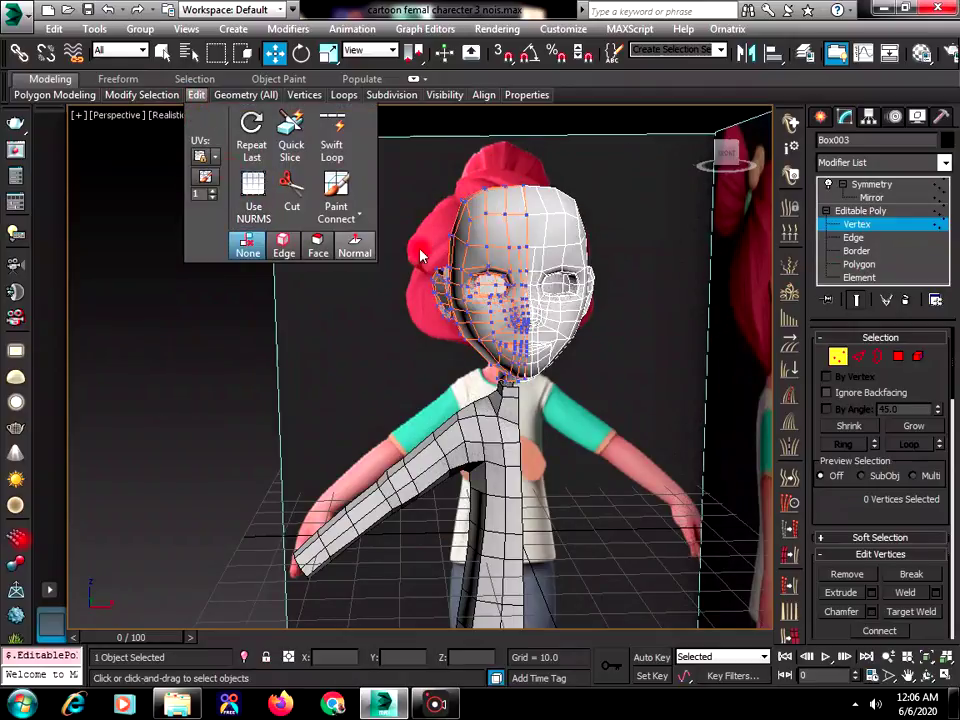
{"action": "left_click", "coordinate": [831, 186]}
{"action": "left_click", "coordinate": [820, 117]}
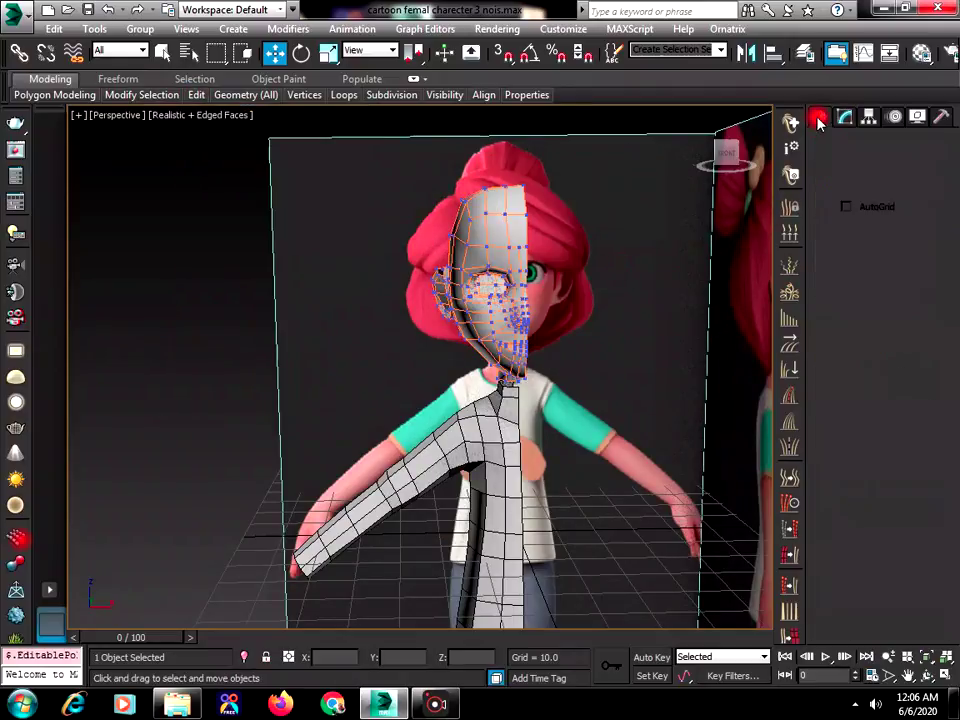
{"action": "left_click", "coordinate": [236, 328]}
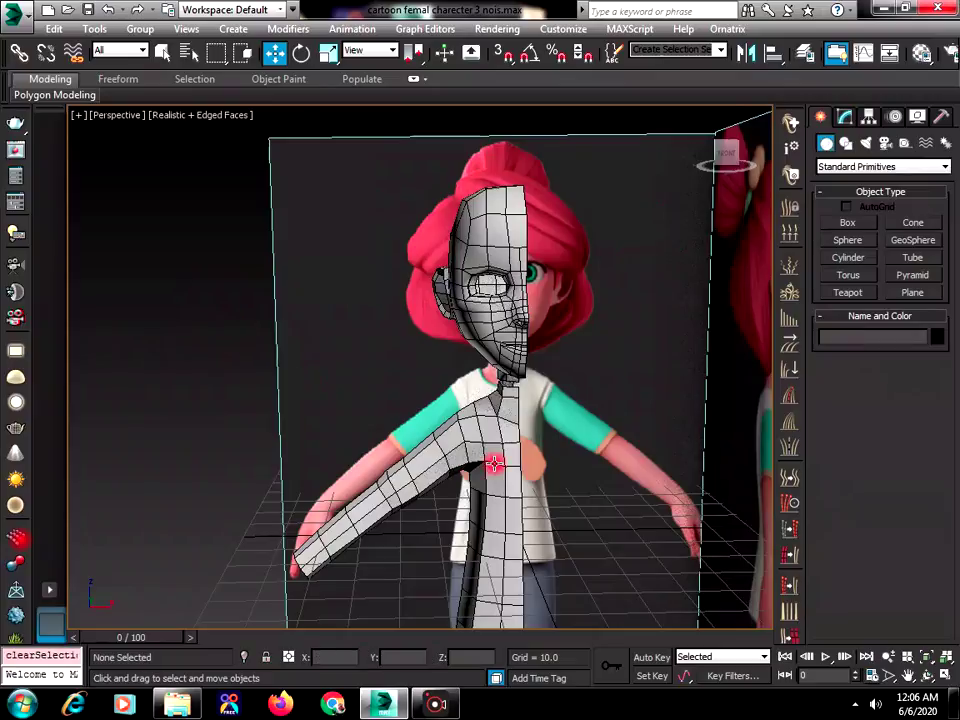
- Examine the half body's neck, arm and leg against the reference images
{"action": "left_click", "coordinate": [928, 685]}
{"action": "left_click_drag", "start_coordinate": [337, 317], "coordinate": [679, 419]}
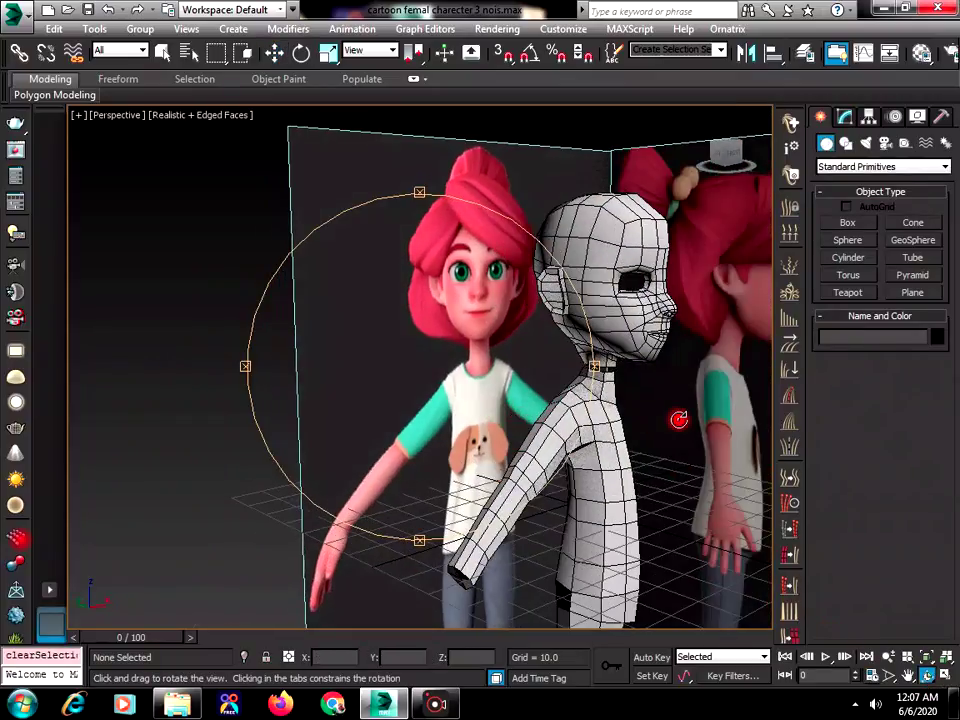
{"action": "scroll", "coordinate": [678, 407], "scroll_direction": "up", "scroll_amount": 6}
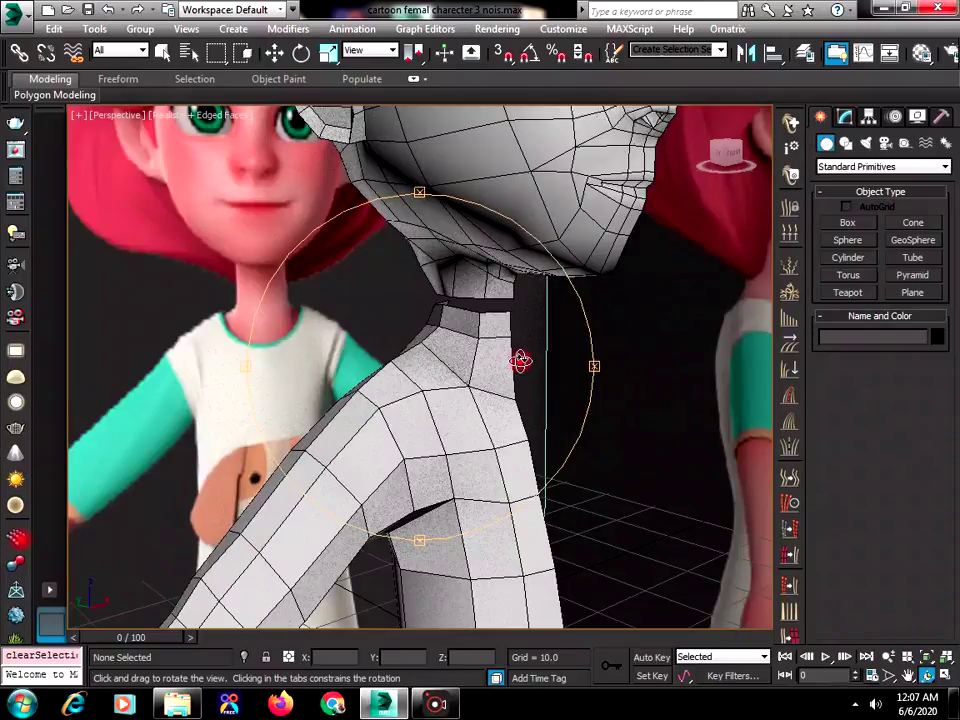
{"action": "left_click_drag", "start_coordinate": [498, 356], "coordinate": [497, 356]}
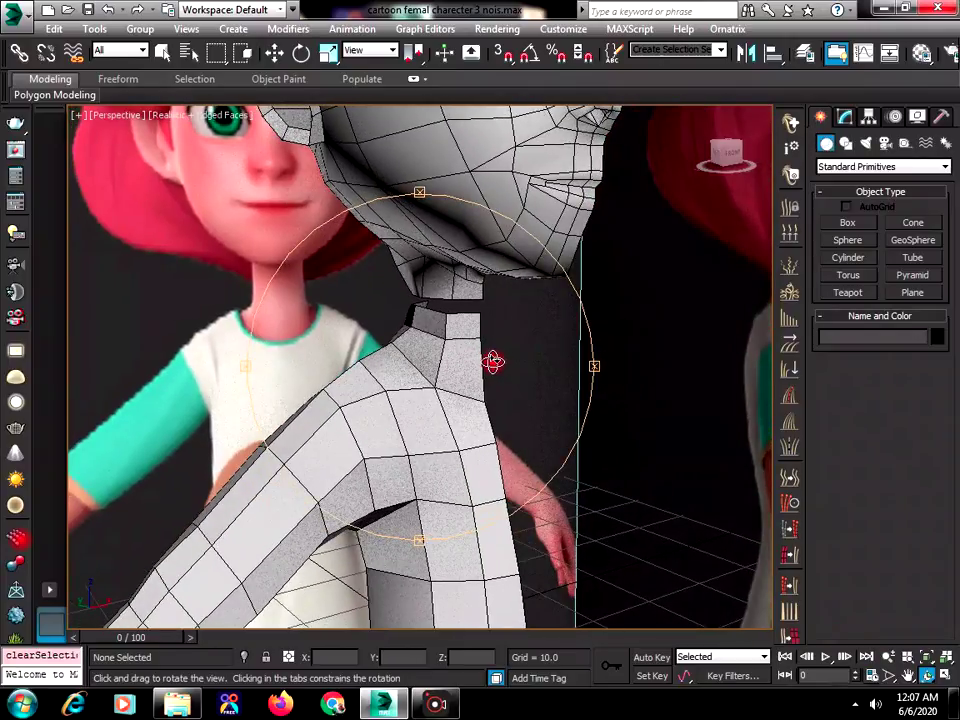
{"action": "scroll", "coordinate": [476, 364], "scroll_direction": "down", "scroll_amount": 3}
{"action": "left_click_drag", "start_coordinate": [476, 364], "coordinate": [475, 366]}
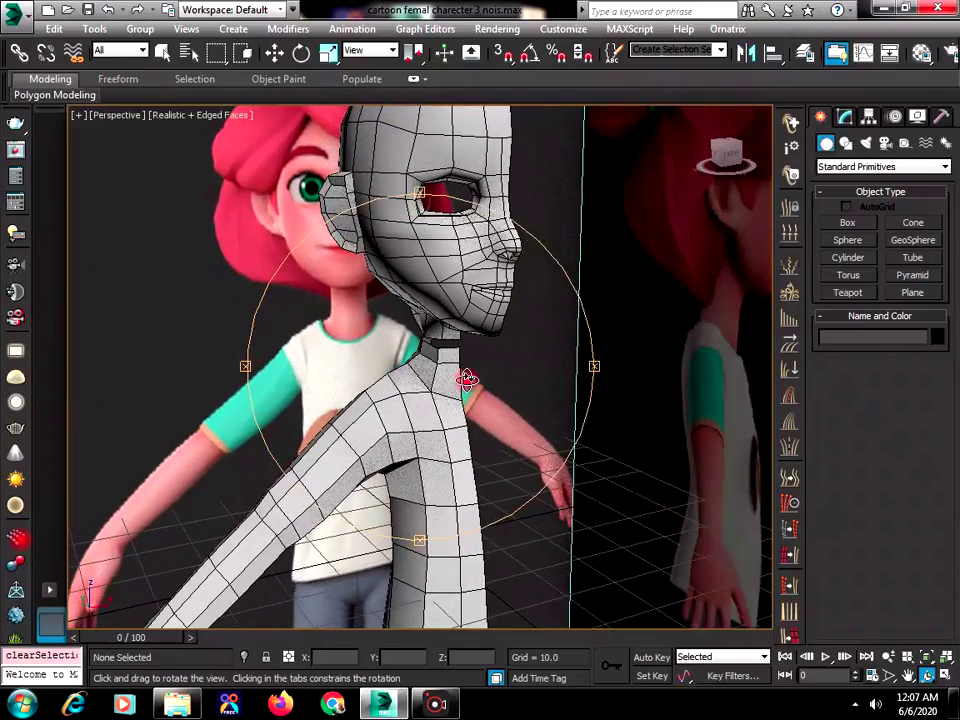
{"action": "scroll", "coordinate": [466, 384], "scroll_direction": "down", "scroll_amount": 4}
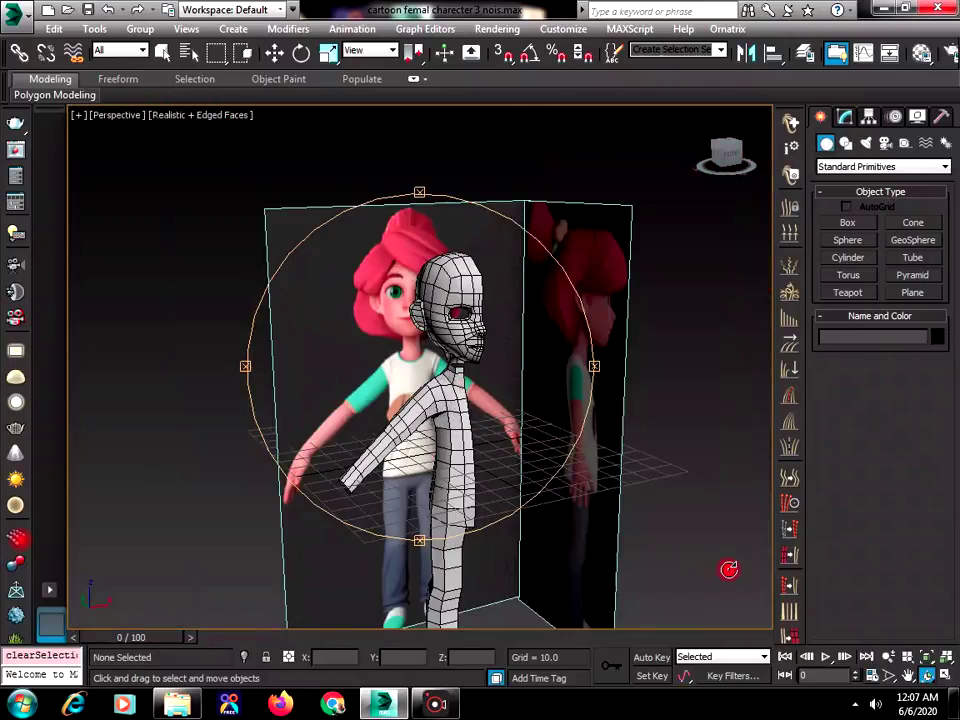
{"action": "left_click_drag", "start_coordinate": [599, 452], "coordinate": [608, 491]}
{"action": "left_click", "coordinate": [908, 676]}
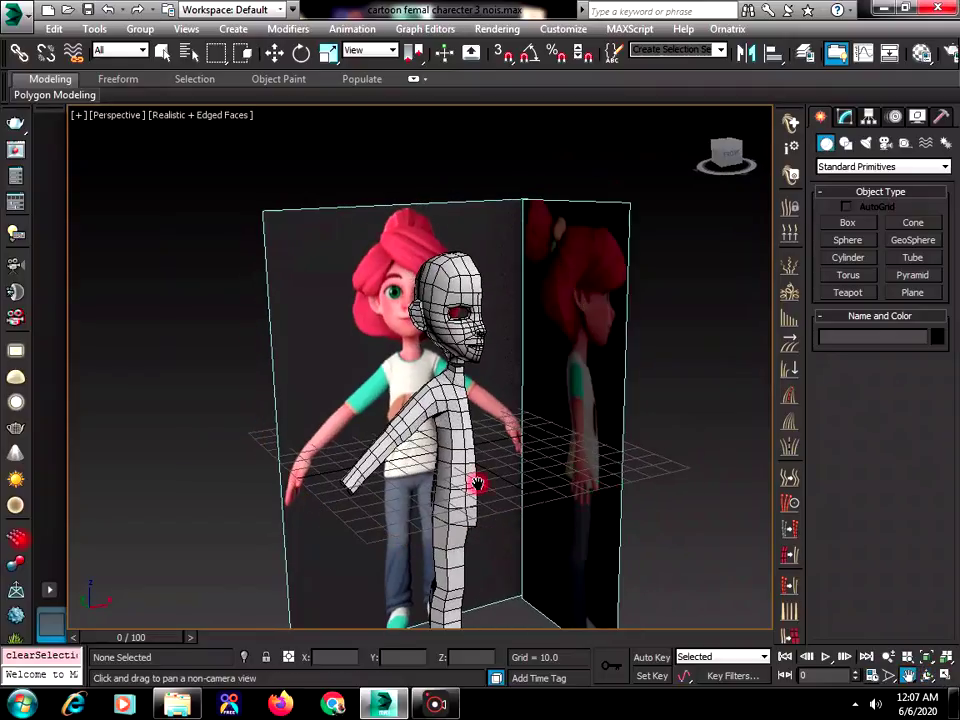
{"action": "left_click_drag", "start_coordinate": [476, 482], "coordinate": [456, 381]}
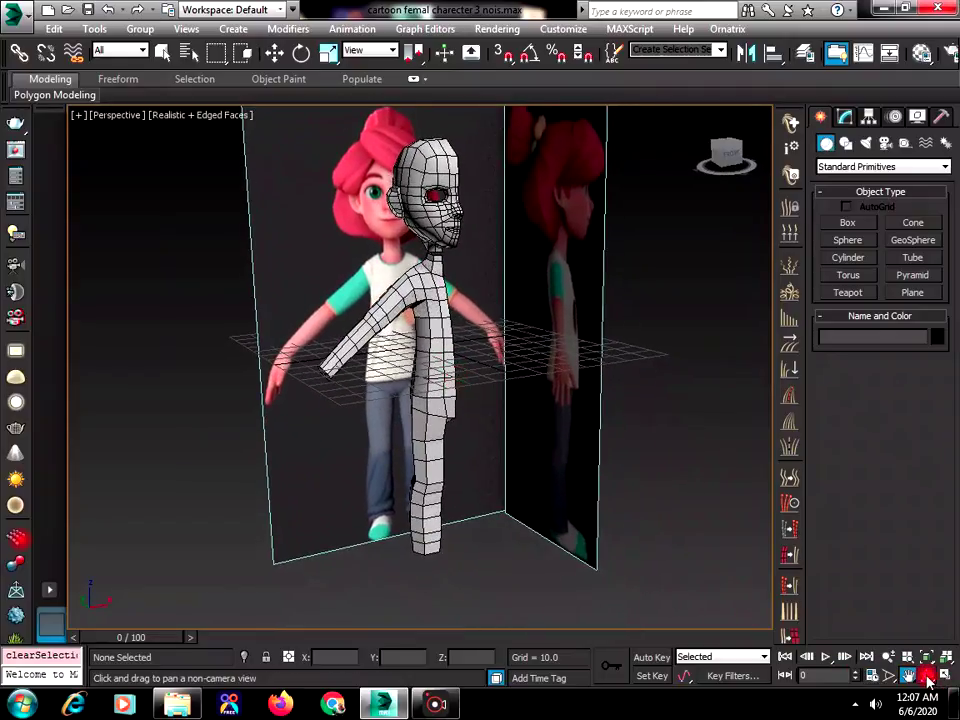
- Select the body mesh near the forearm and enter vertex editing on its Editable Poly
{"action": "left_click", "coordinate": [927, 677]}
{"action": "left_click_drag", "start_coordinate": [491, 433], "coordinate": [375, 347]}
{"action": "scroll", "coordinate": [375, 345], "scroll_direction": "up", "scroll_amount": 3}
{"action": "right_click", "coordinate": [375, 343]}
{"action": "left_click", "coordinate": [375, 337]}
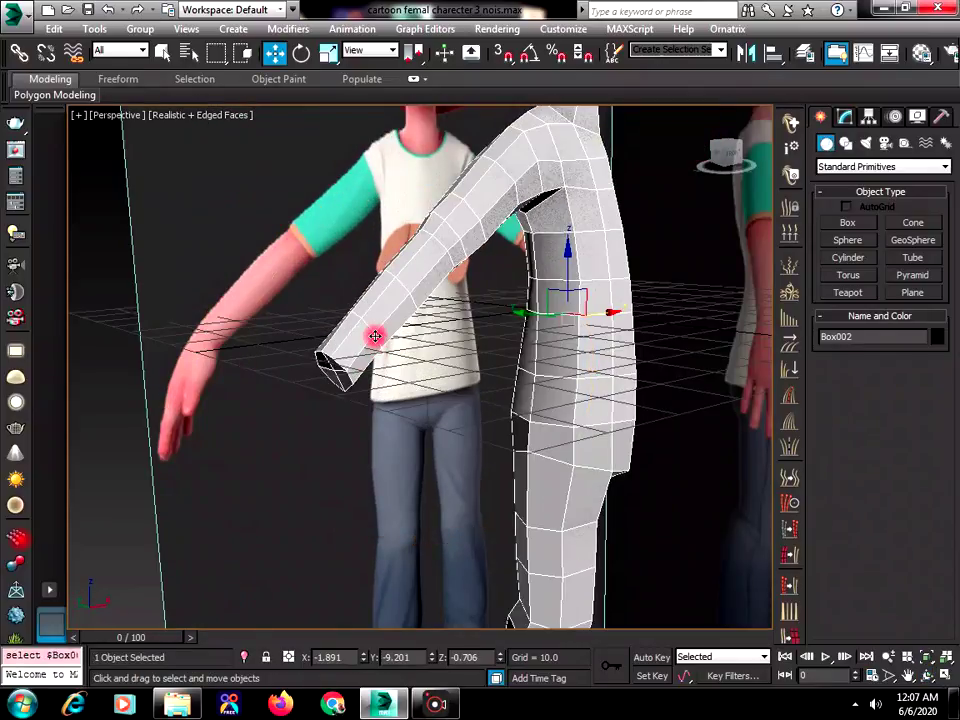
{"action": "left_click", "coordinate": [849, 119]}
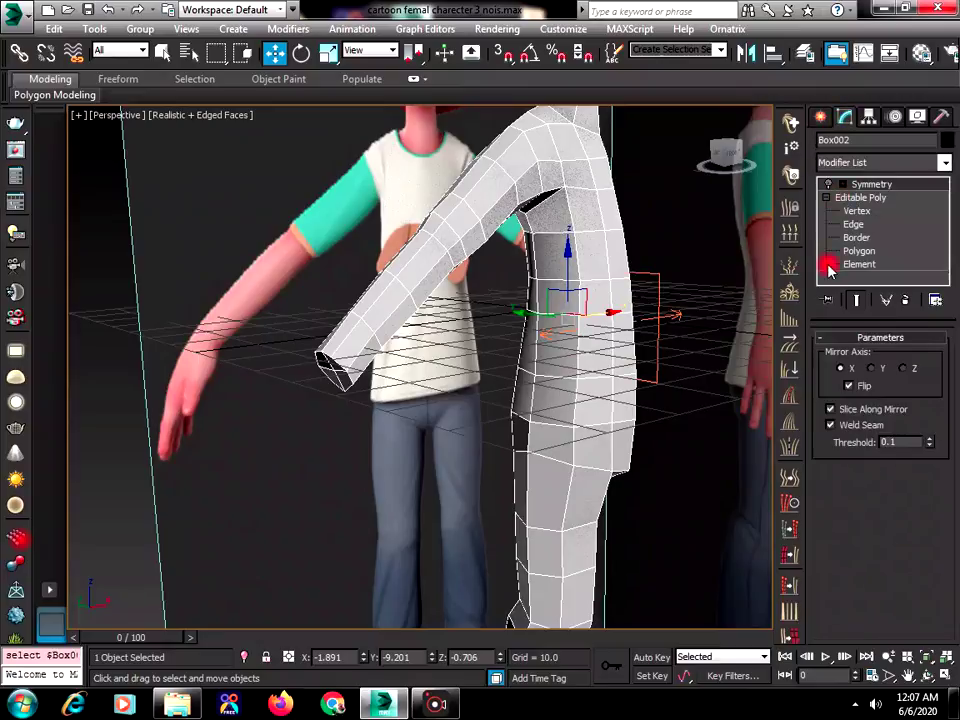
{"action": "left_click", "coordinate": [848, 213]}
- Select the vertices at the arm's open end, clear the selection, and switch to the four-viewport layout
{"action": "left_click_drag", "start_coordinate": [312, 346], "coordinate": [358, 430]}
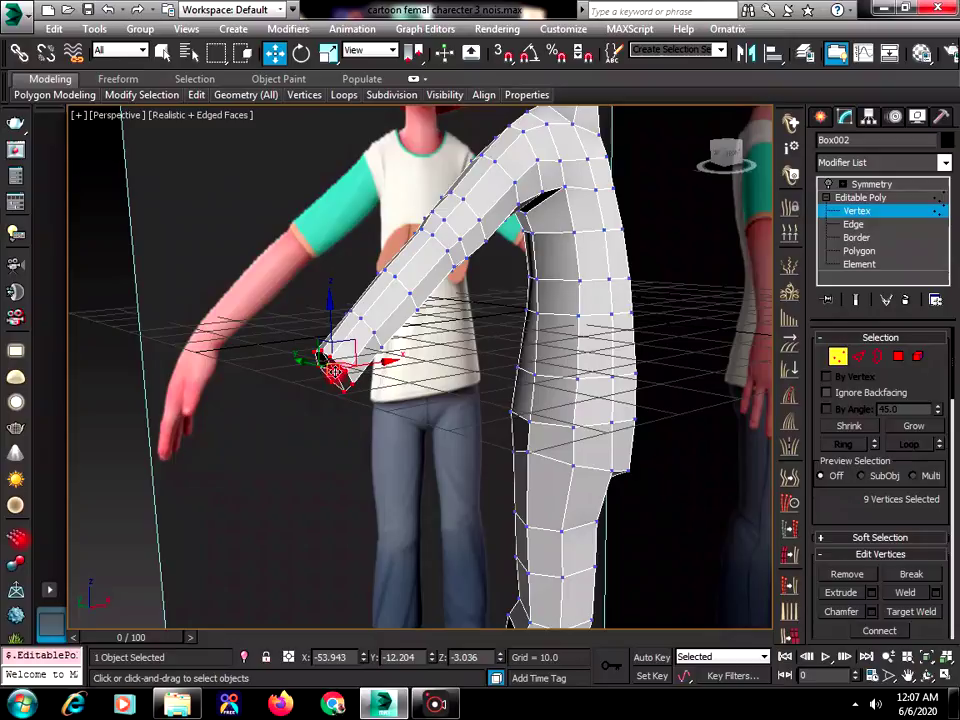
{"action": "left_click", "coordinate": [338, 413]}
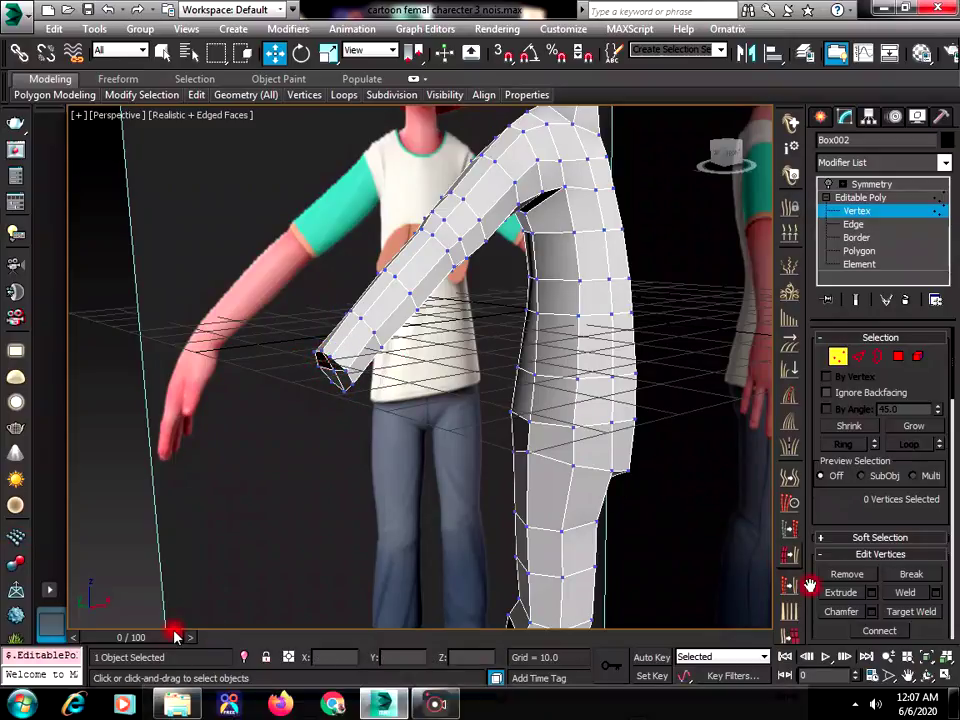
{"action": "left_click", "coordinate": [946, 675]}
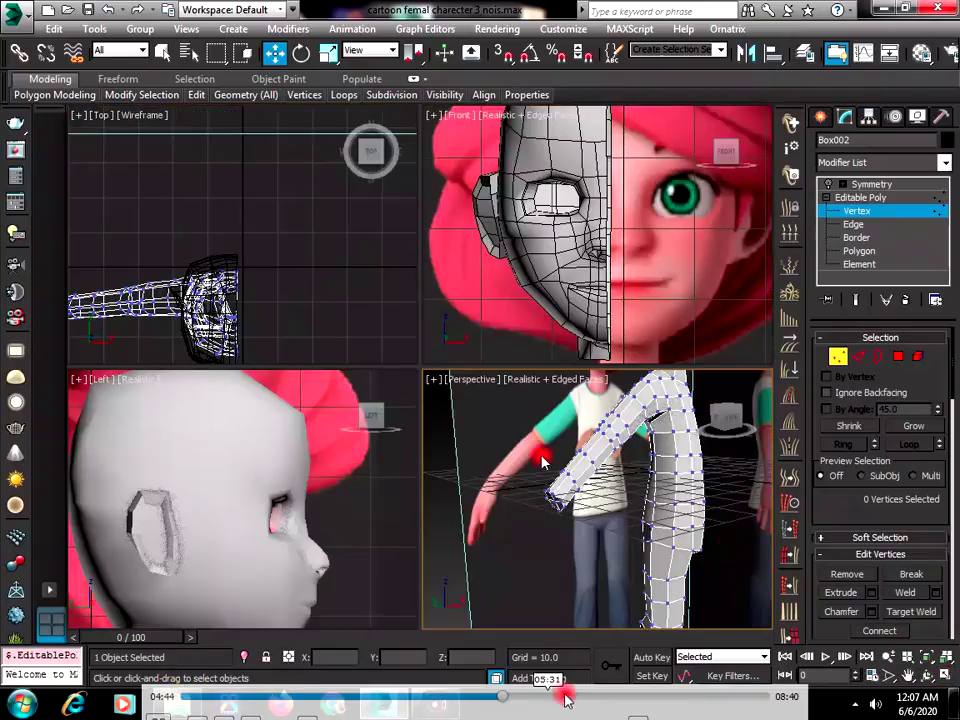